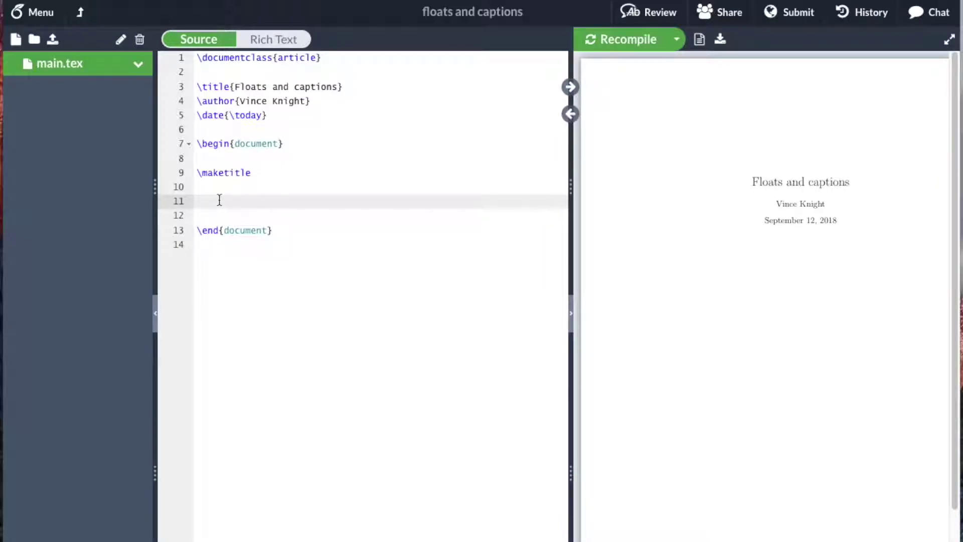
# Step: Add 'Figure~\ref{my_picture} shows a picture.' below the title and recompile the preview
pyautogui.write('Figure~')
pyautogui.write('\\')
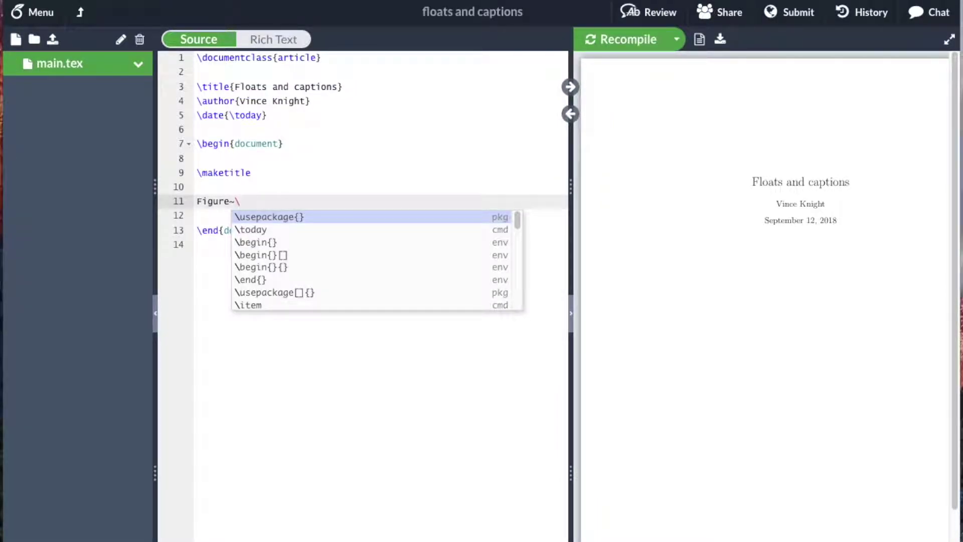
pyautogui.write('ref{my_picu')
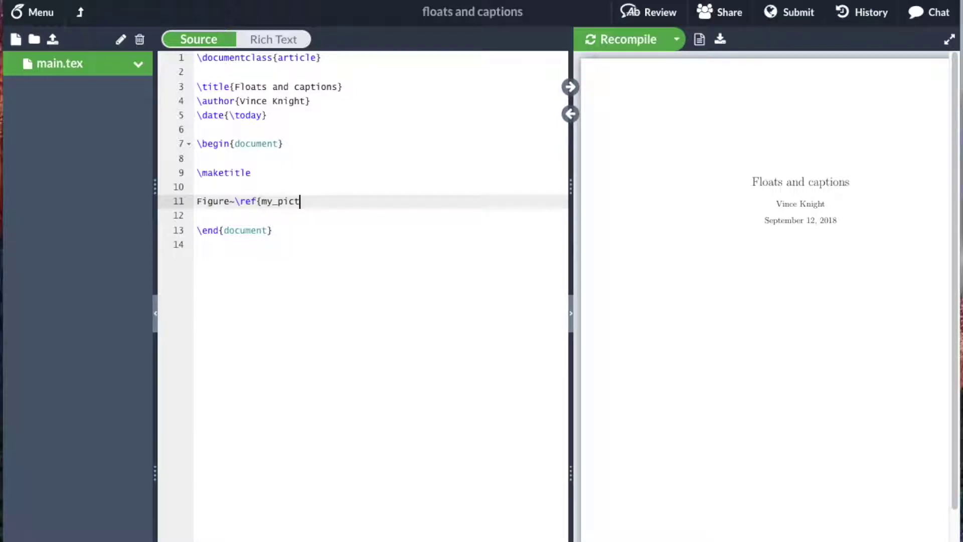
pyautogui.write('ure} shows ')
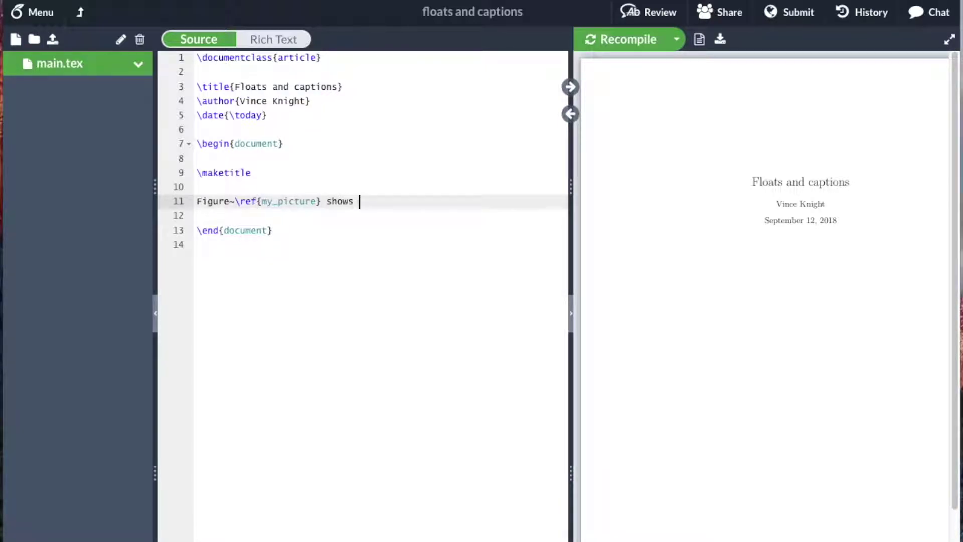
pyautogui.write('a picture.')
pyautogui.click(609, 46)
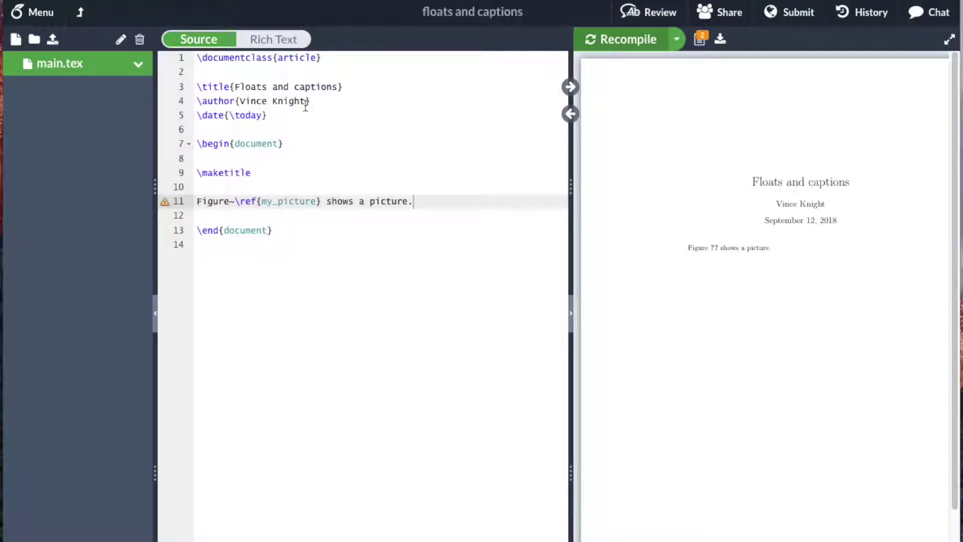
pyautogui.click(63, 41)
# Step: Upload cat.jpg from the Downloads folder into the project
pyautogui.click(499, 174)
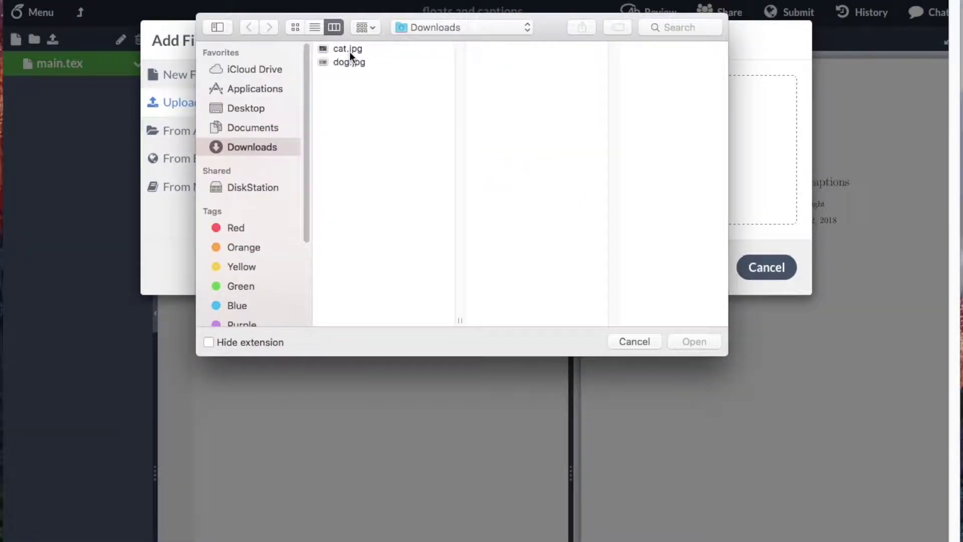
pyautogui.click(348, 50)
pyautogui.click(699, 341)
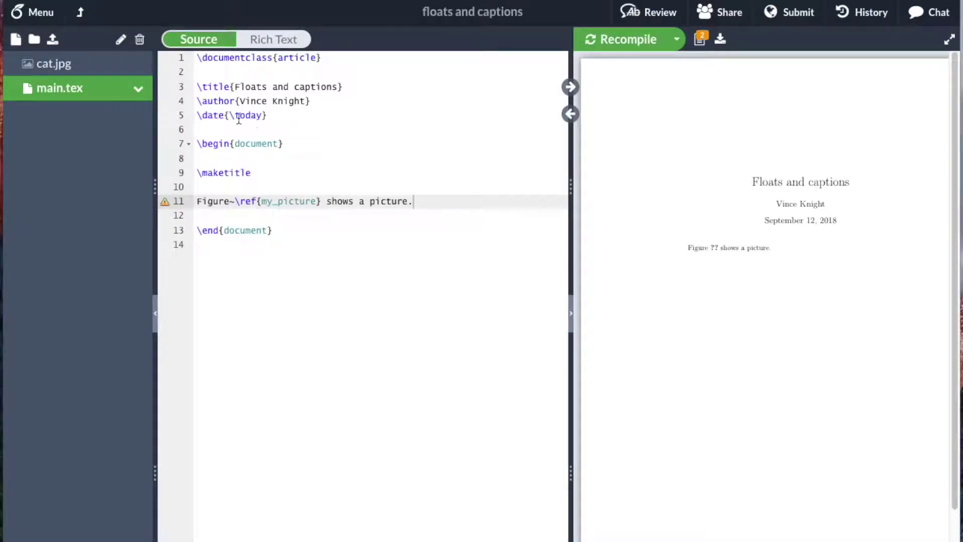
# Step: Add \usepackage{graphicx} on line 3, right after the documentclass line
pyautogui.click(233, 69)
pyautogui.press('Return')
pyautogui.press('Return')
pyautogui.press('Up')
pyautogui.write('\\')
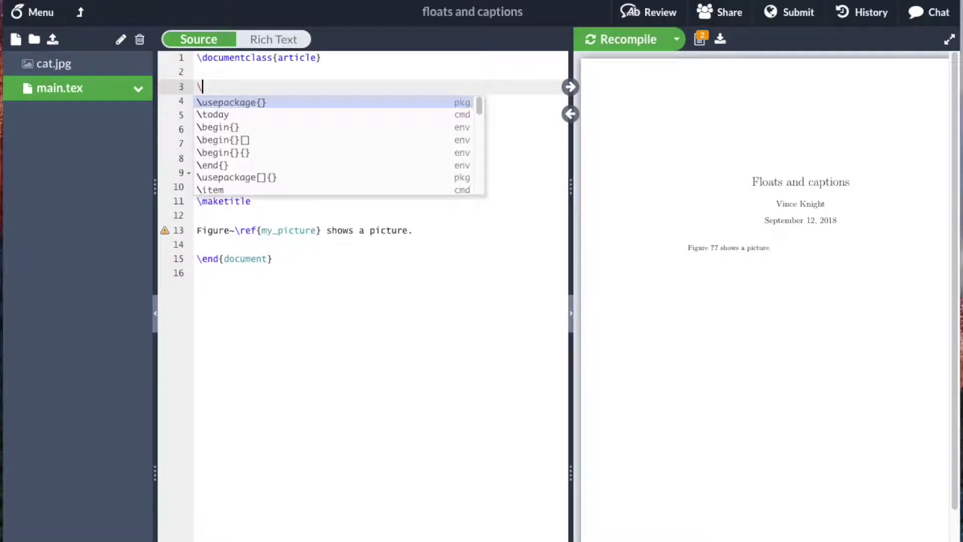
pyautogui.write('incd')
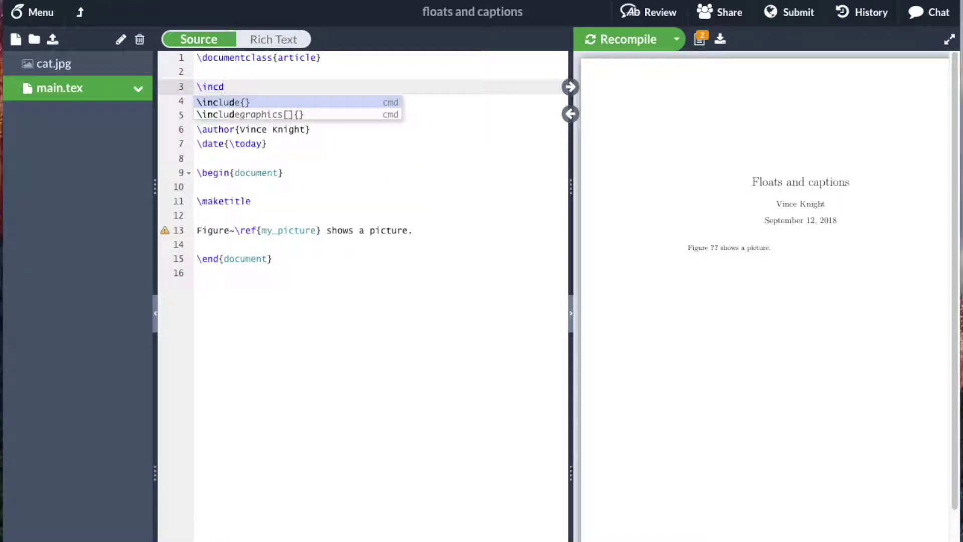
pyautogui.press('BackSpace')
pyautogui.press('BackSpace')
pyautogui.press('BackSpace')
pyautogui.press('BackSpace')
pyautogui.write('u')
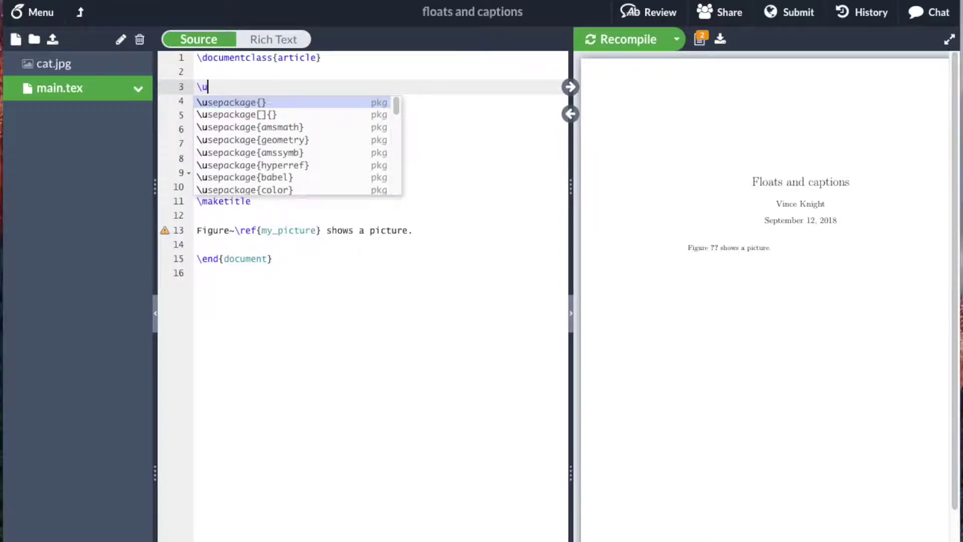
pyautogui.write('sepackga')
pyautogui.press('BackSpace')
pyautogui.press('BackSpace')
pyautogui.press('BackSpace')
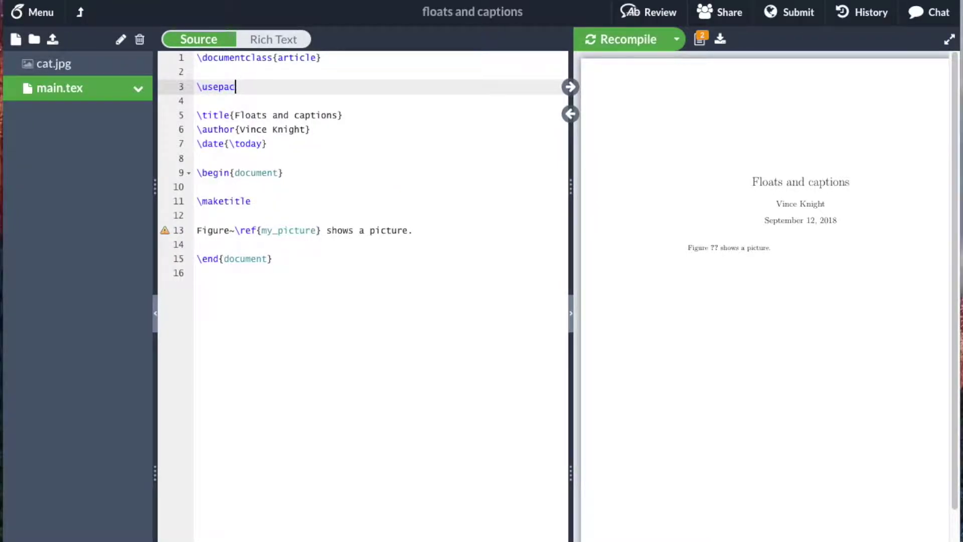
pyautogui.write('kage{graphicc')
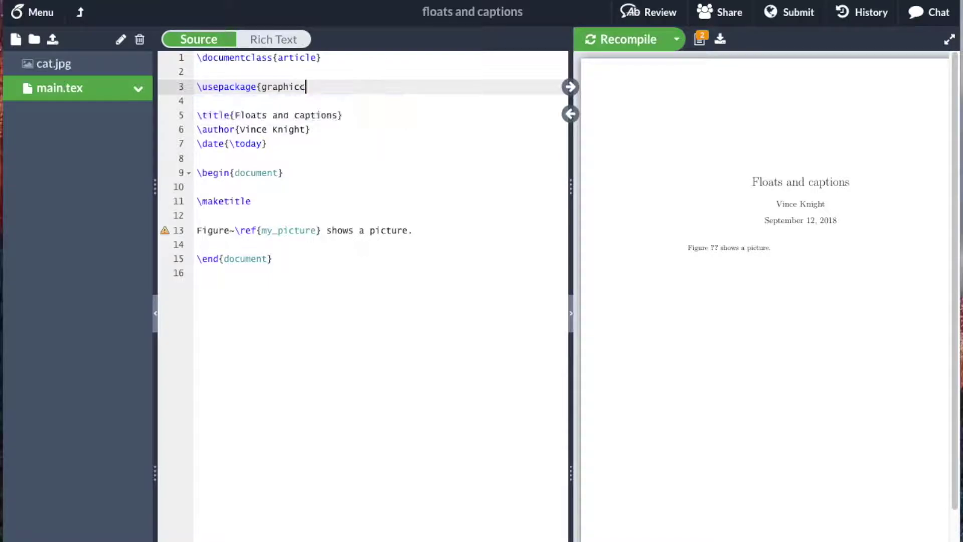
pyautogui.press('BackSpace')
pyautogui.write('x}')
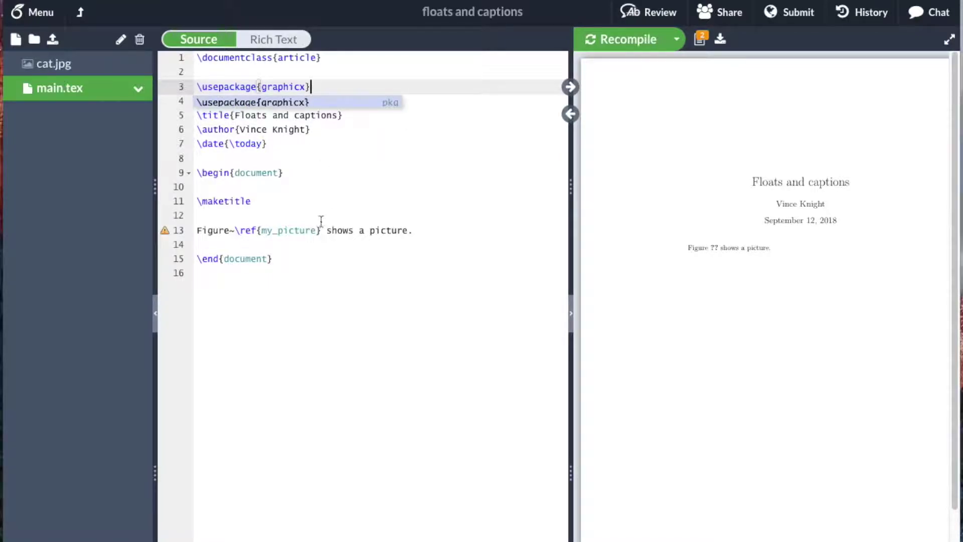
pyautogui.click(304, 245)
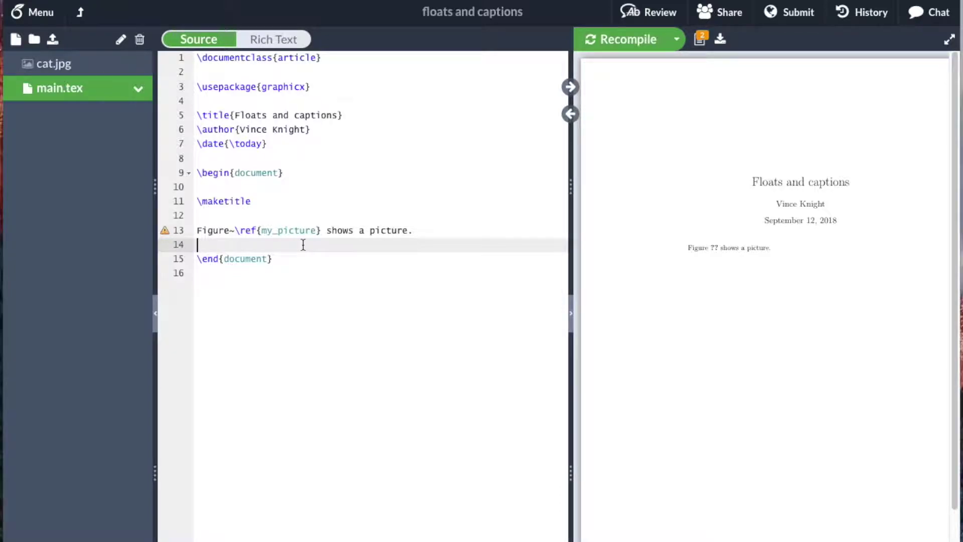
# Step: Insert a figure environment template after the sentence, replacing \centering with \begin{center}
pyautogui.press('Return')
pyautogui.press('Return')
pyautogui.press('Up')
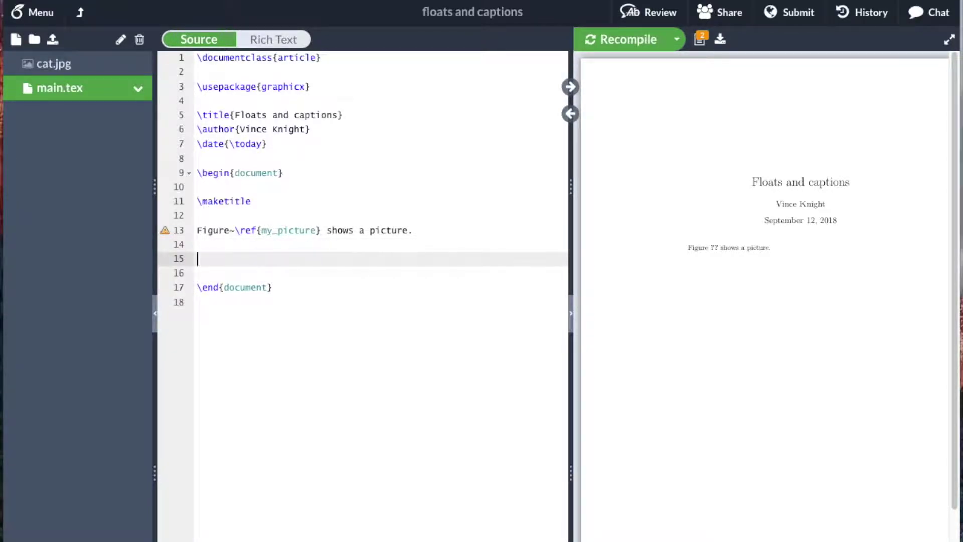
pyautogui.write('\\begin{figure')
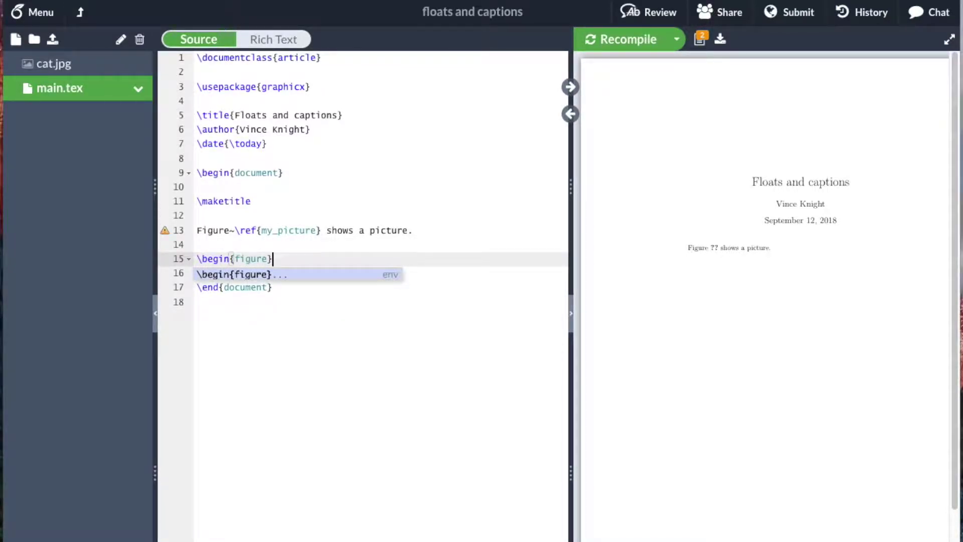
pyautogui.press('Return')
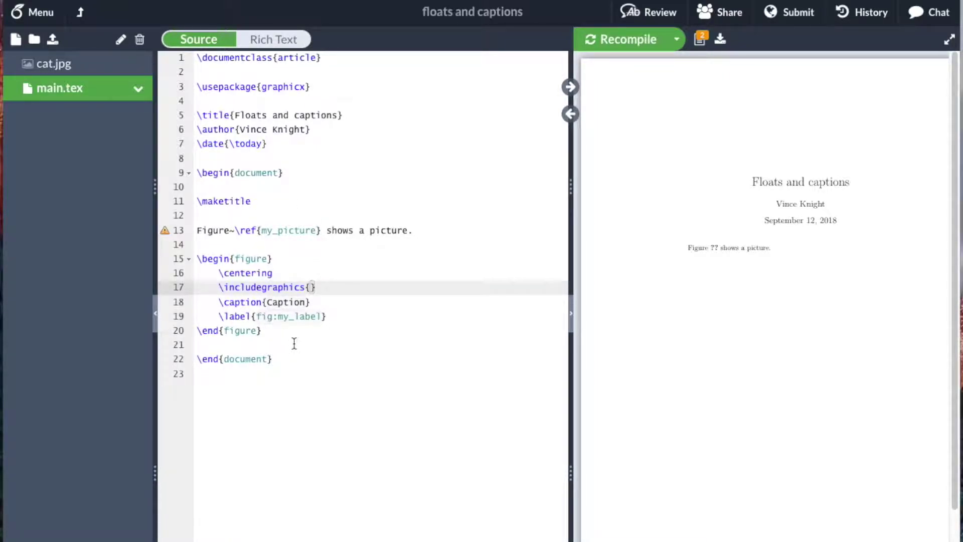
pyautogui.doubleClick(224, 275)
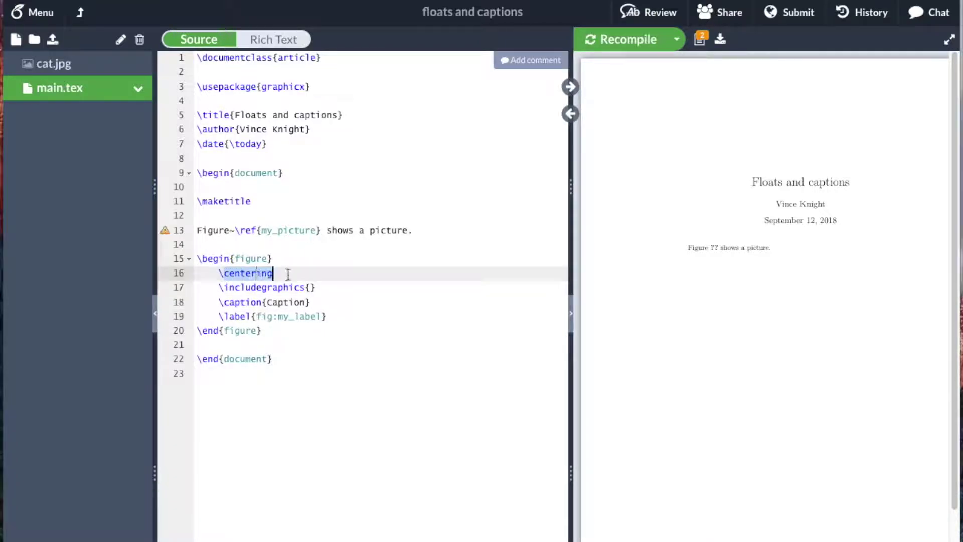
pyautogui.write('begin{center')
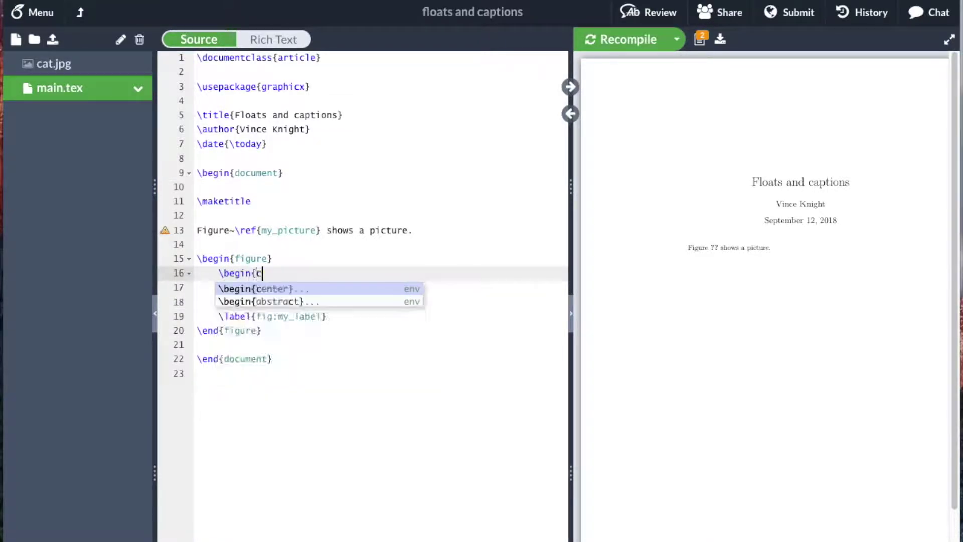
# Step: Indent the empty \includegraphics{} line and close the block with \end{center}
pyautogui.click(212, 282)
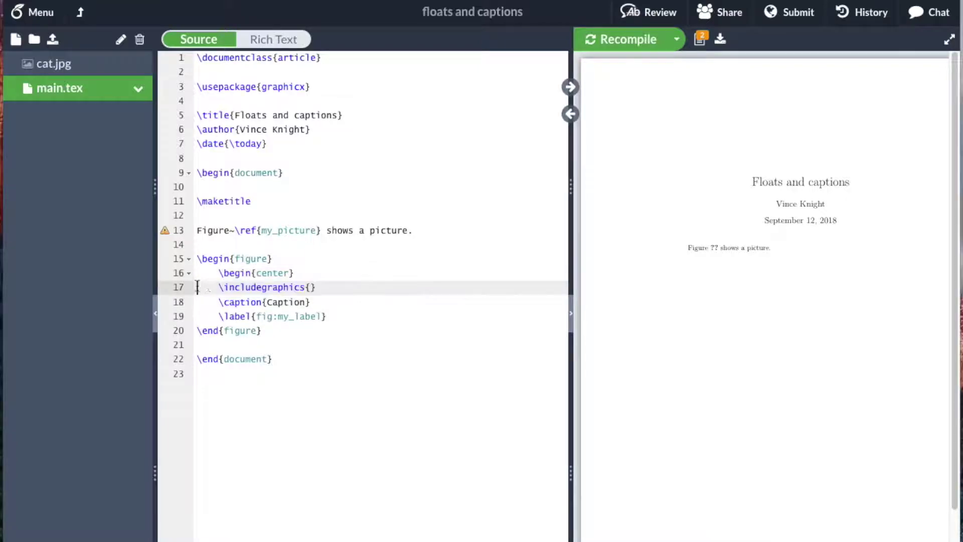
pyautogui.press('Home')
pyautogui.press('Tab')
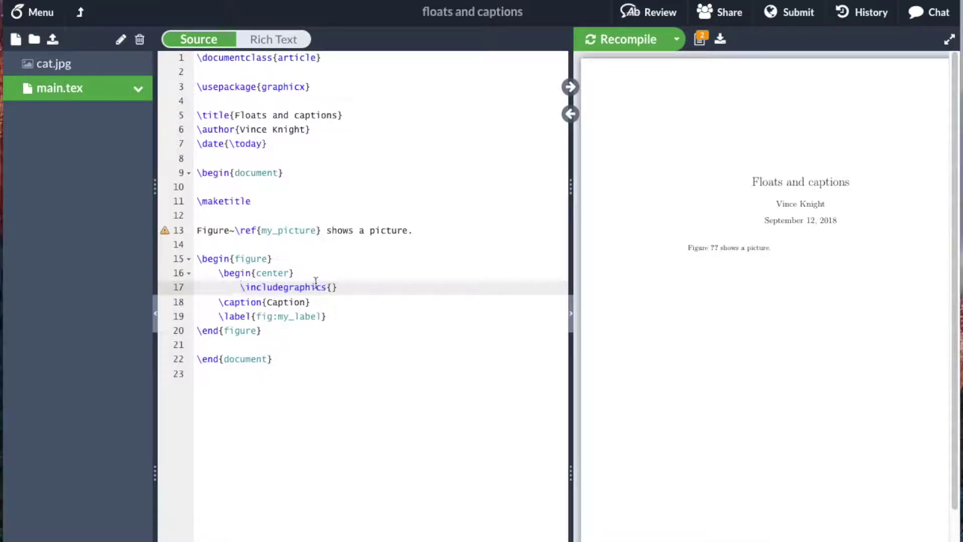
pyautogui.click(347, 287)
pyautogui.press('Return')
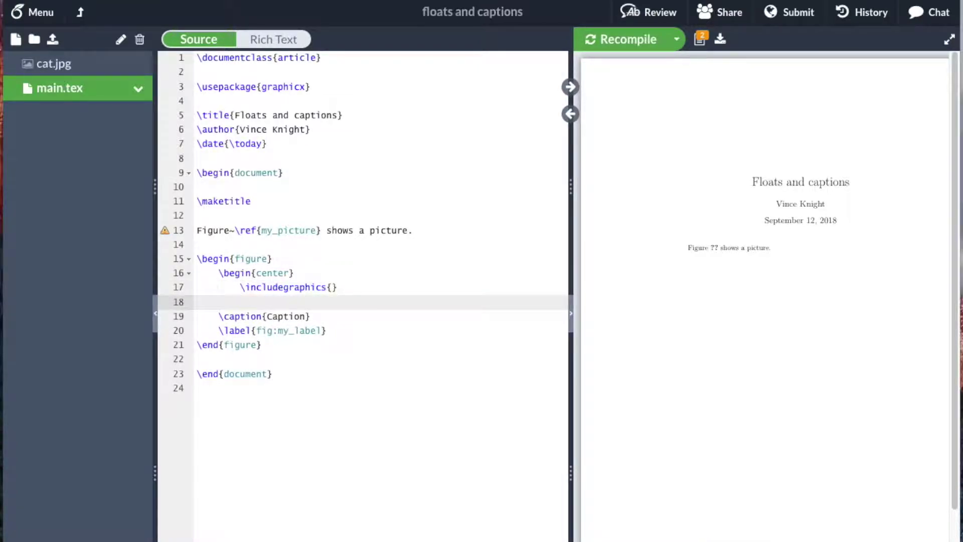
pyautogui.press('BackSpace')
pyautogui.write('\\use')
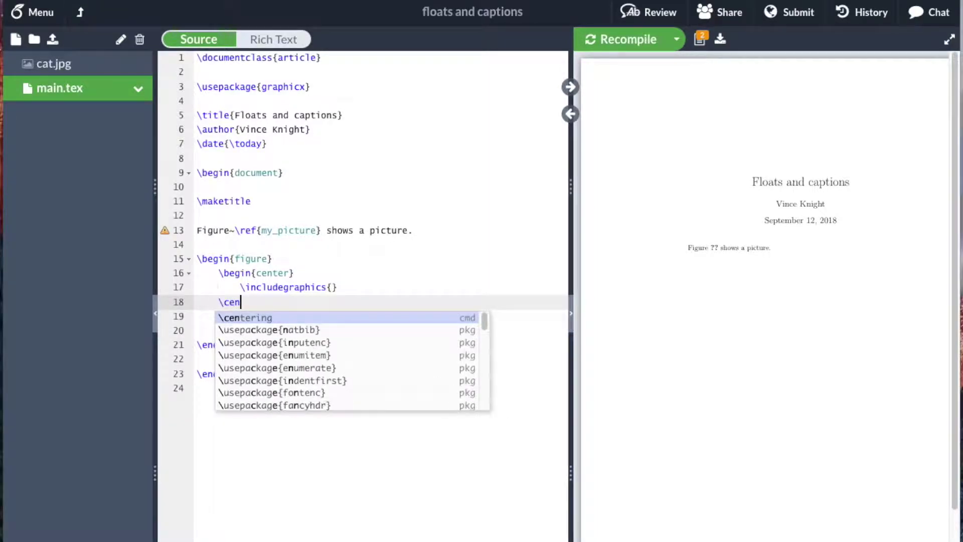
pyautogui.press('BackSpace')
pyautogui.press('BackSpace')
pyautogui.press('BackSpace')
pyautogui.write('c')
pyautogui.press('BackSpace')
pyautogui.write('end{Center}')
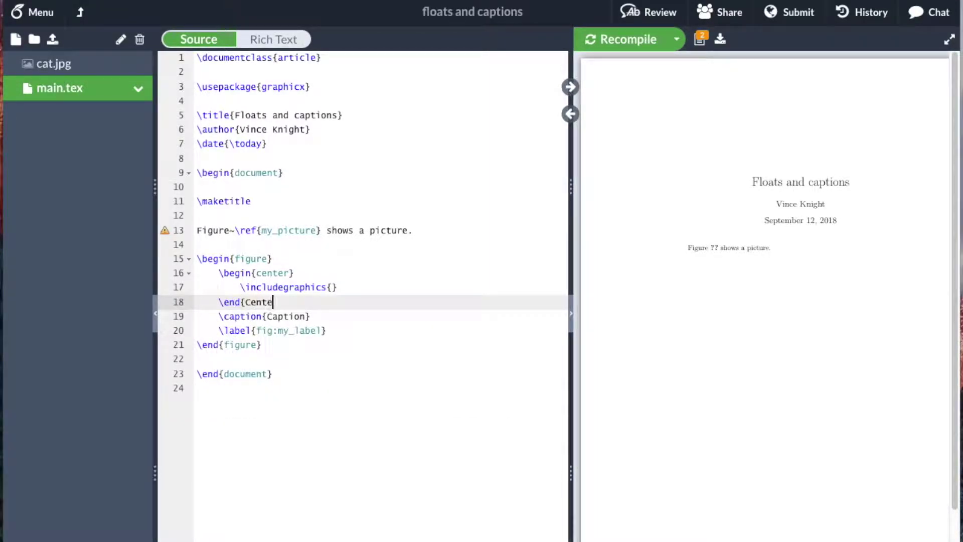
pyautogui.press('BackSpace')
pyautogui.press('BackSpace')
pyautogui.press('BackSpace')
pyautogui.press('BackSpace')
pyautogui.press('BackSpace')
pyautogui.press('BackSpace')
pyautogui.press('BackSpace')
pyautogui.write('center}')
# Step: Change the figure caption to 'A picture' and its label to my_picture
pyautogui.moveTo(268, 317); pyautogui.dragTo(306, 316)
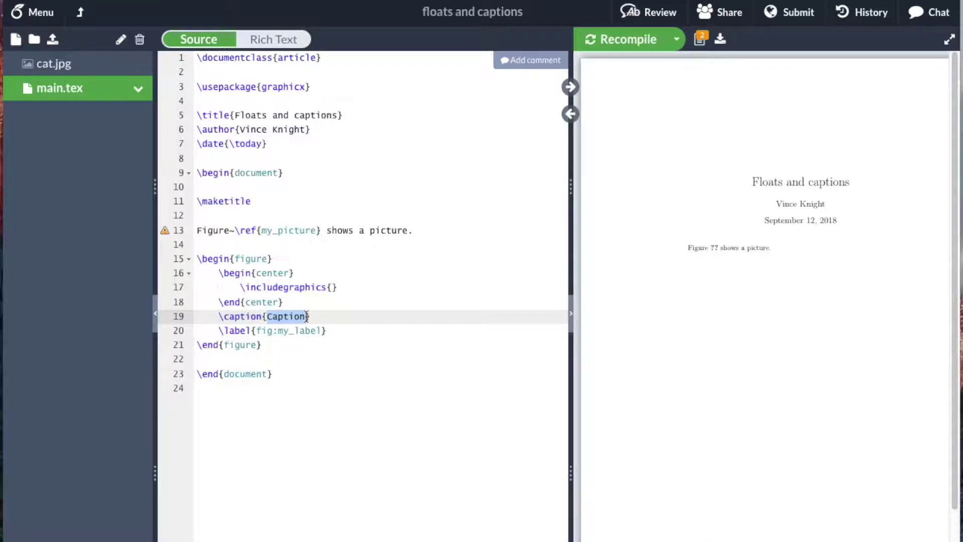
pyautogui.write('A picture')
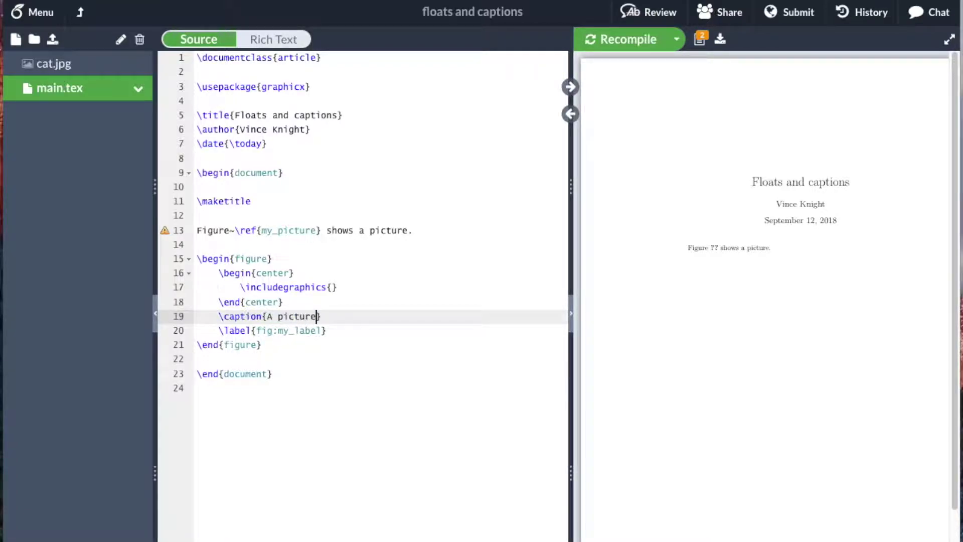
pyautogui.moveTo(257, 330); pyautogui.dragTo(322, 330)
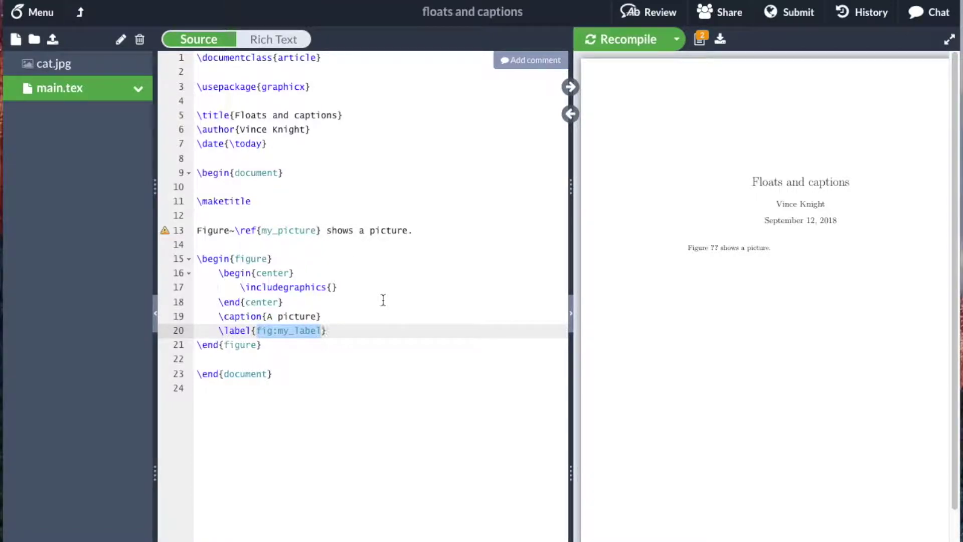
pyautogui.write('my_picture')
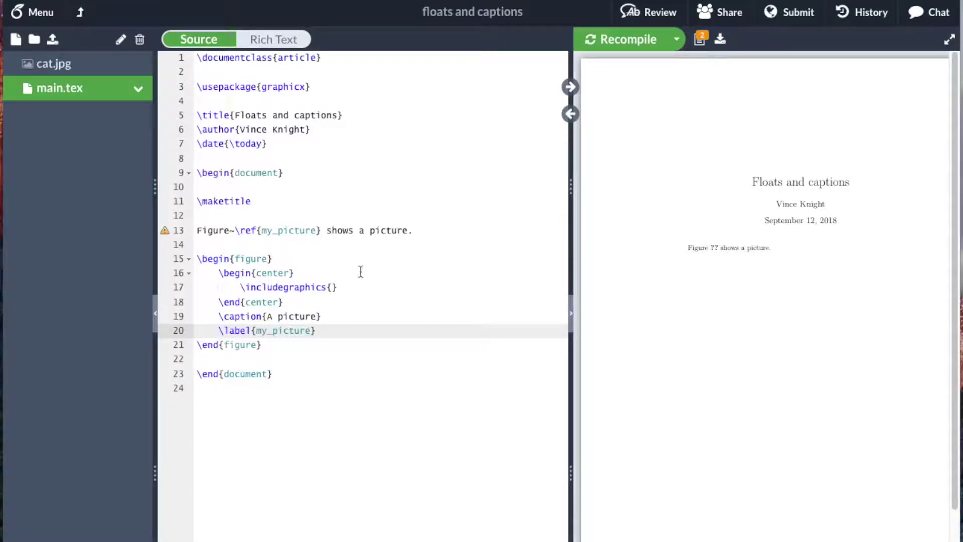
# Step: Make the figure include cat.jpg via \includegraphics{cat.jpg}
pyautogui.click(331, 287)
pyautogui.write('cat.jpg')
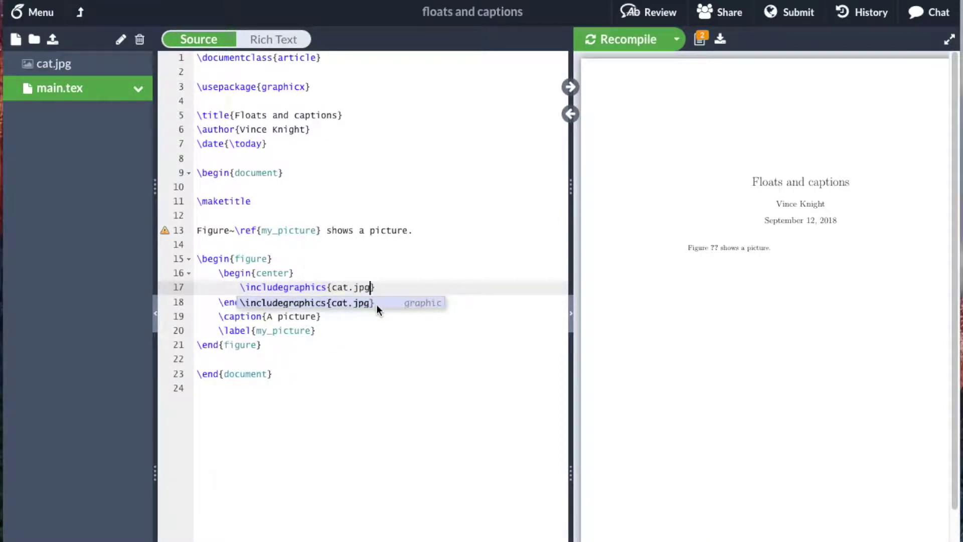
pyautogui.click(381, 275)
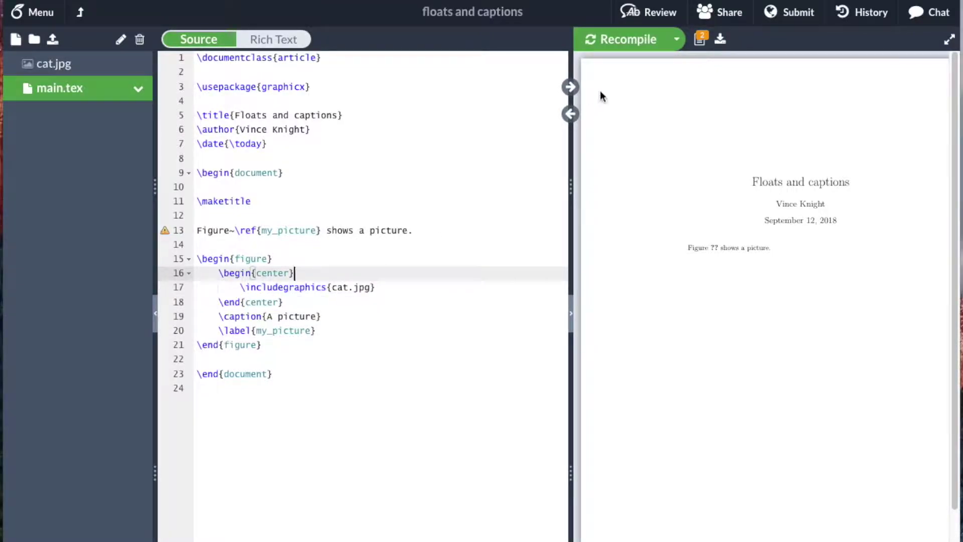
# Step: Recompile and scroll the PDF to see 'Figure 1 shows a picture.' and the cat image
pyautogui.click(615, 38)
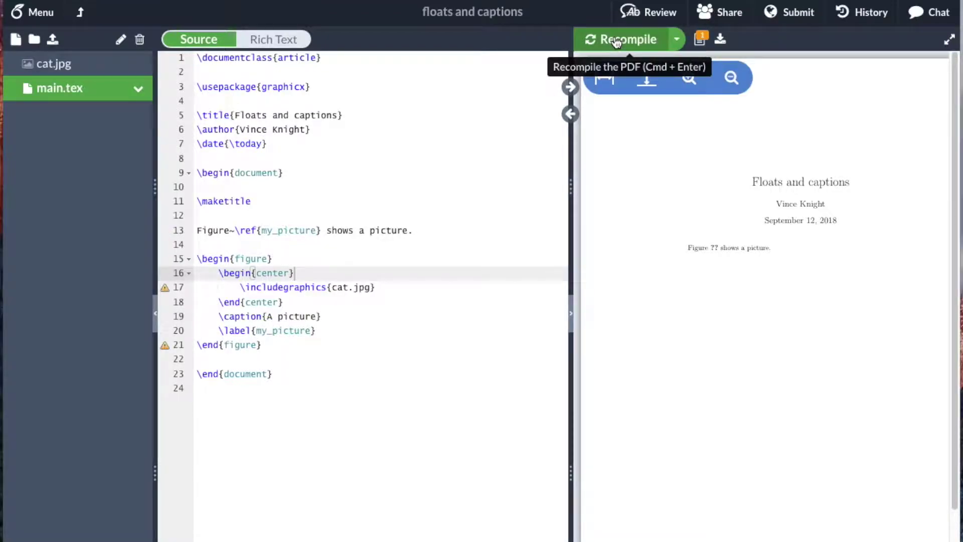
pyautogui.click(616, 41)
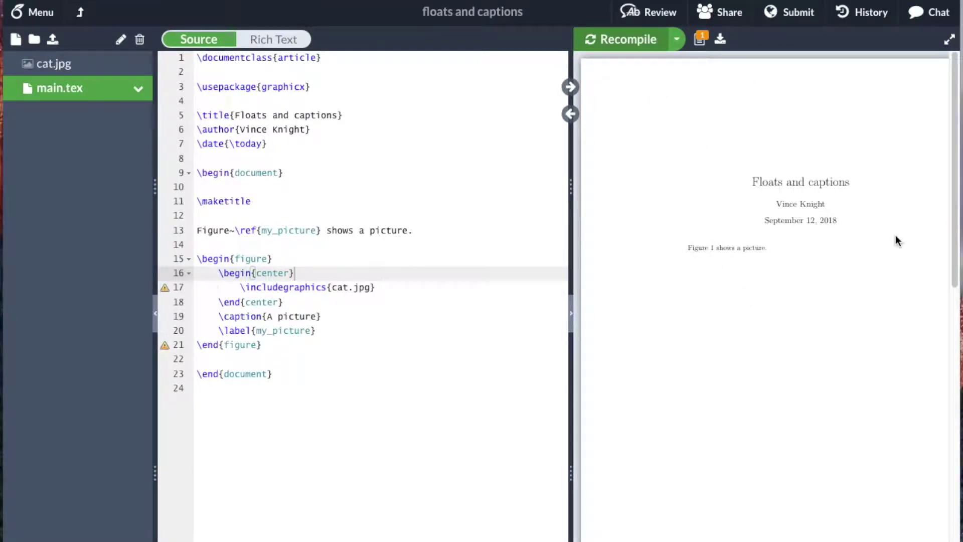
pyautogui.scroll(-10, 896, 235)
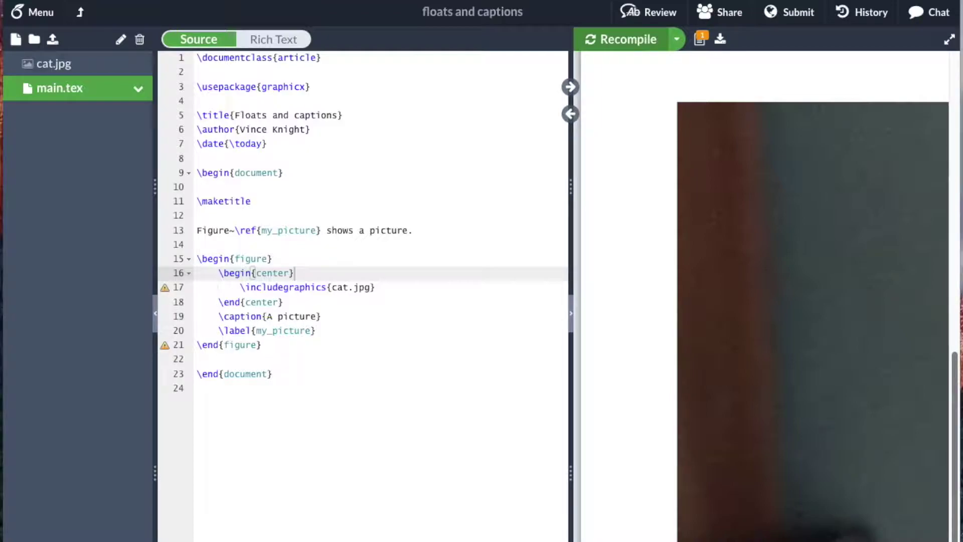
# Step: Scale the cat image with [width=0.6\textwidth], recompile, and check the smaller figure
pyautogui.click(328, 288)
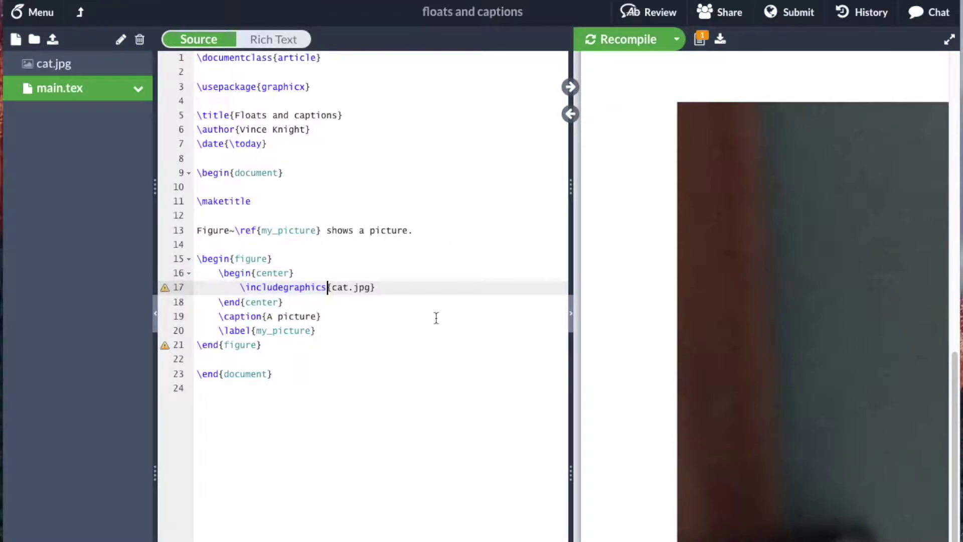
pyautogui.write('[width=')
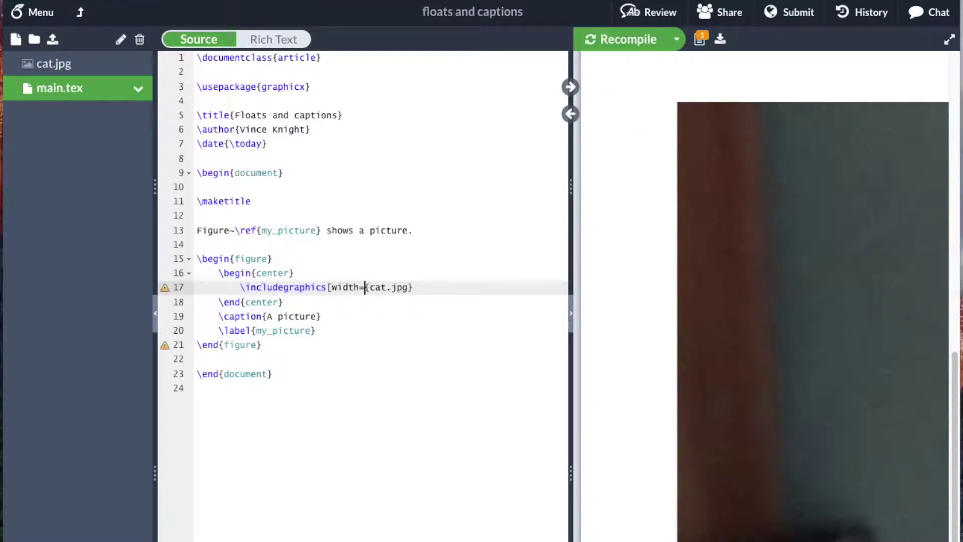
pyautogui.write('0.6\t')
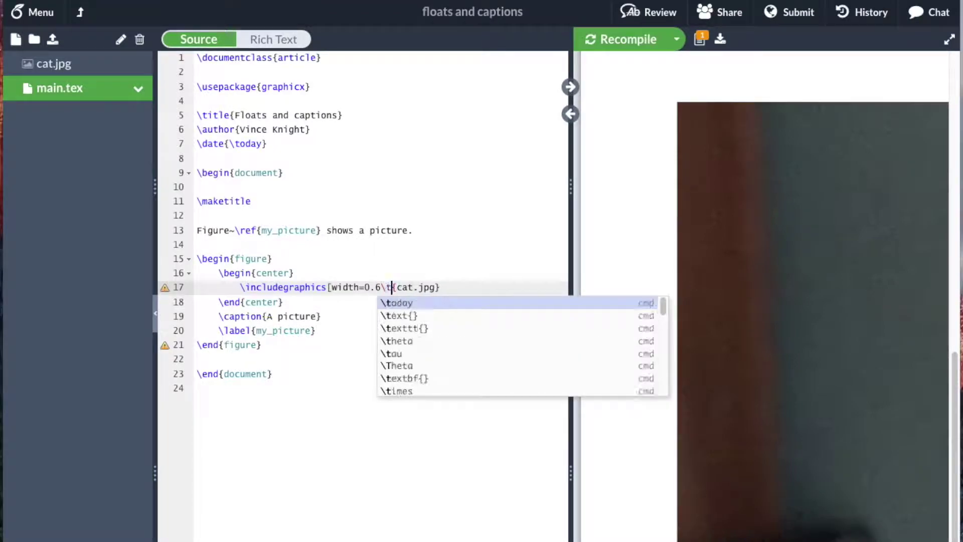
pyautogui.write('extwidth]')
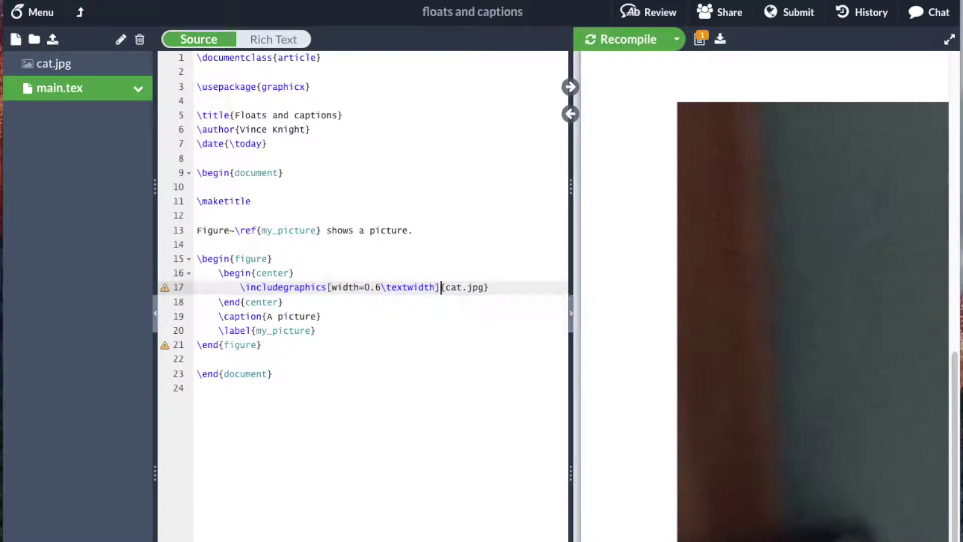
pyautogui.click(619, 44)
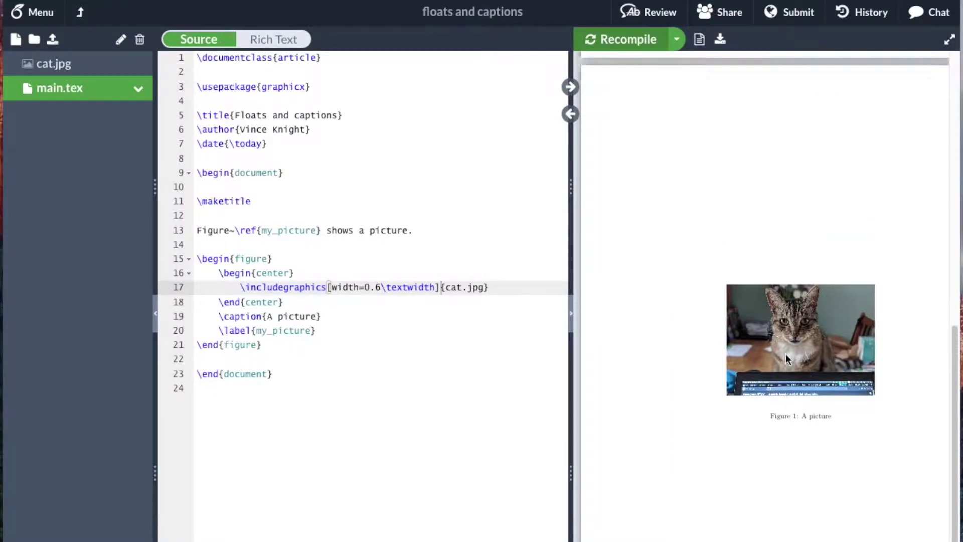
pyautogui.scroll(3, 828, 377)
pyautogui.scroll(5, 818, 394)
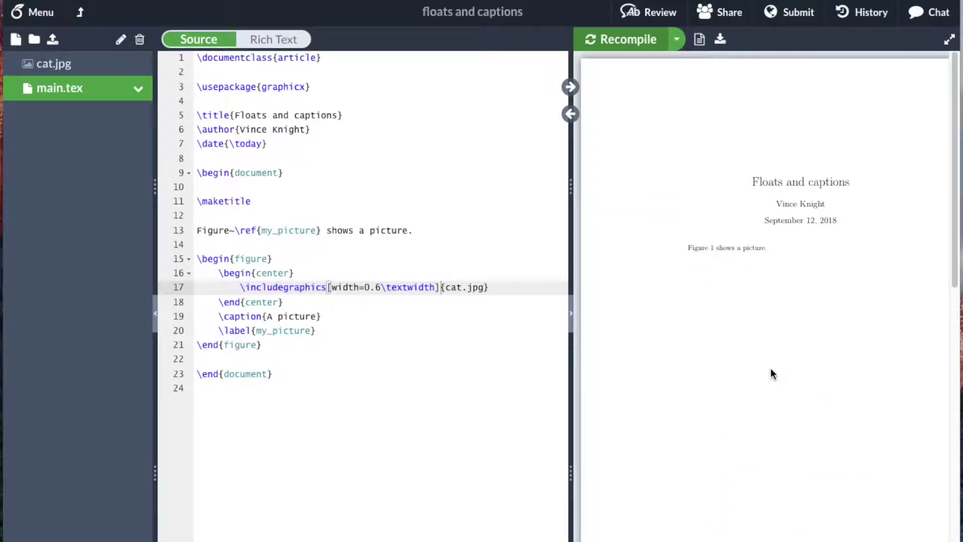
pyautogui.scroll(-5, 771, 368)
pyautogui.scroll(-3, 783, 502)
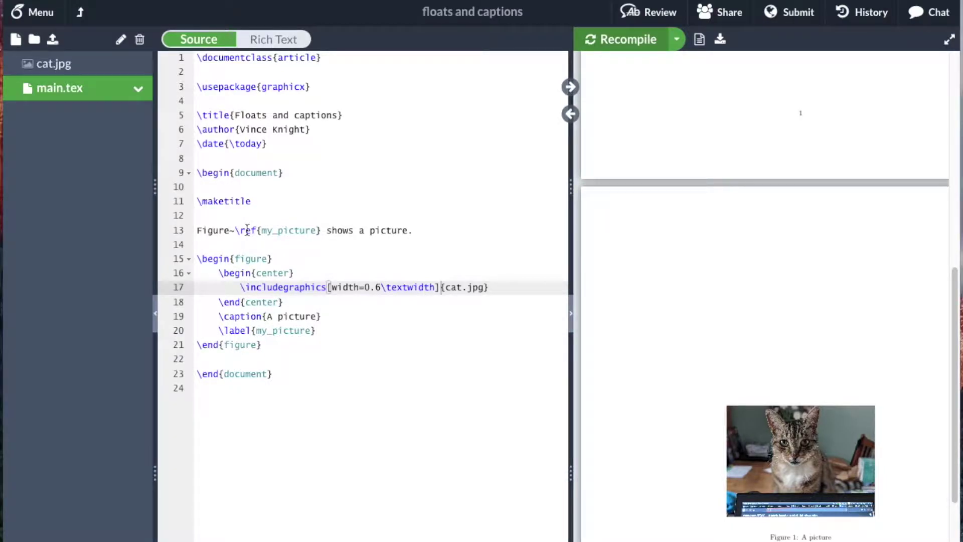
pyautogui.moveTo(197, 230); pyautogui.dragTo(321, 231)
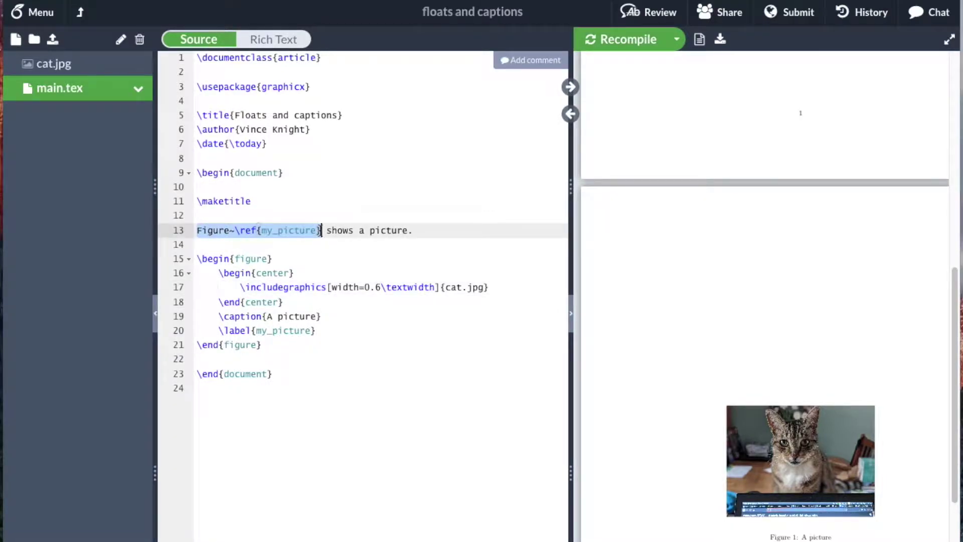
# Step: On a new line after the figure, type 'Table~\ref{my_table} shows a table.'
pyautogui.click(325, 354)
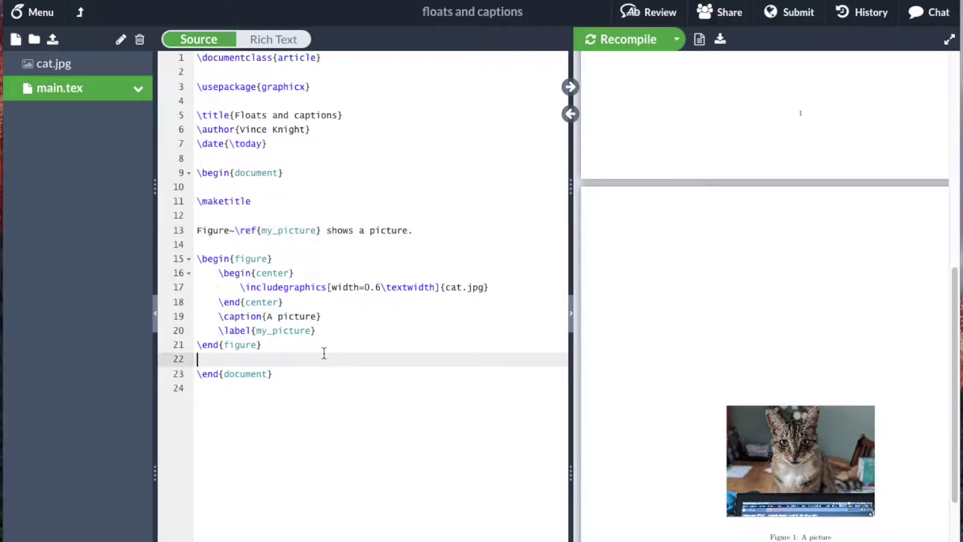
pyautogui.press('Return')
pyautogui.press('Return')
pyautogui.press('Up')
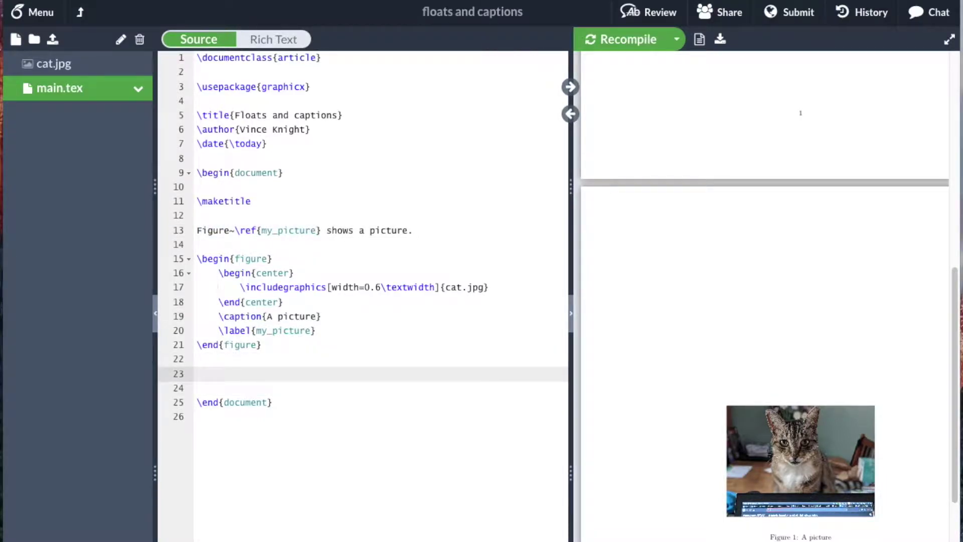
pyautogui.write('Table~\\')
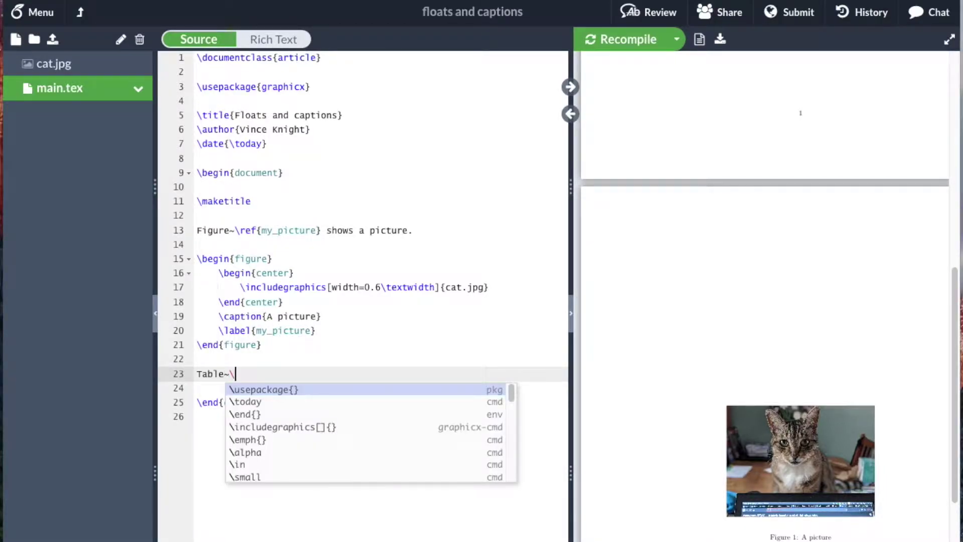
pyautogui.write('re')
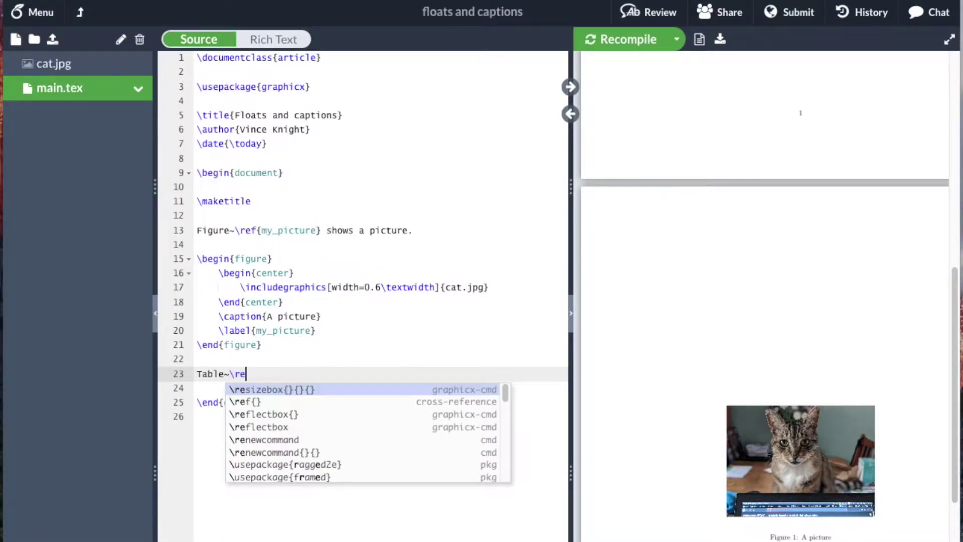
pyautogui.write('f{my_tab')
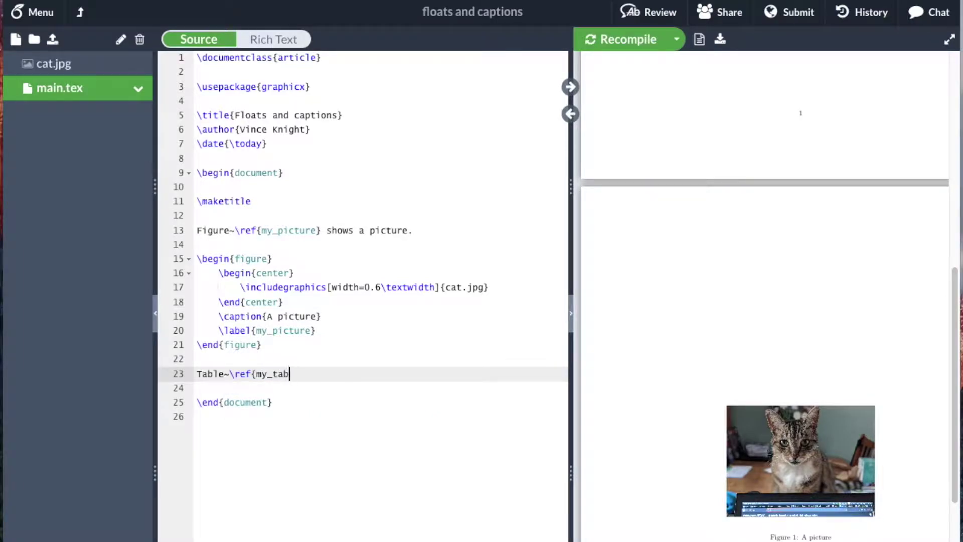
pyautogui.write('le} shows a table.')
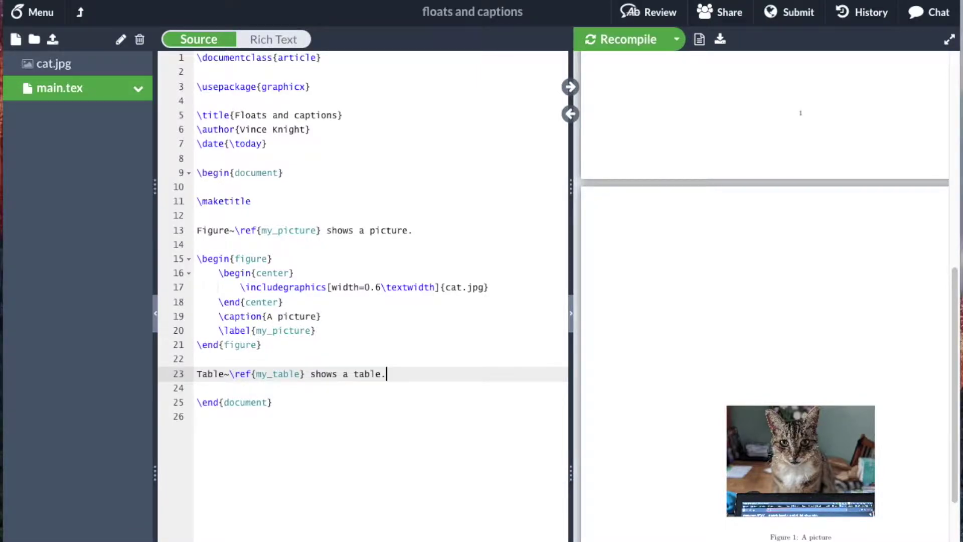
# Step: Load the booktabs package on a new line after graphicx
pyautogui.click(317, 89)
pyautogui.press('Return')
pyautogui.write('\\')
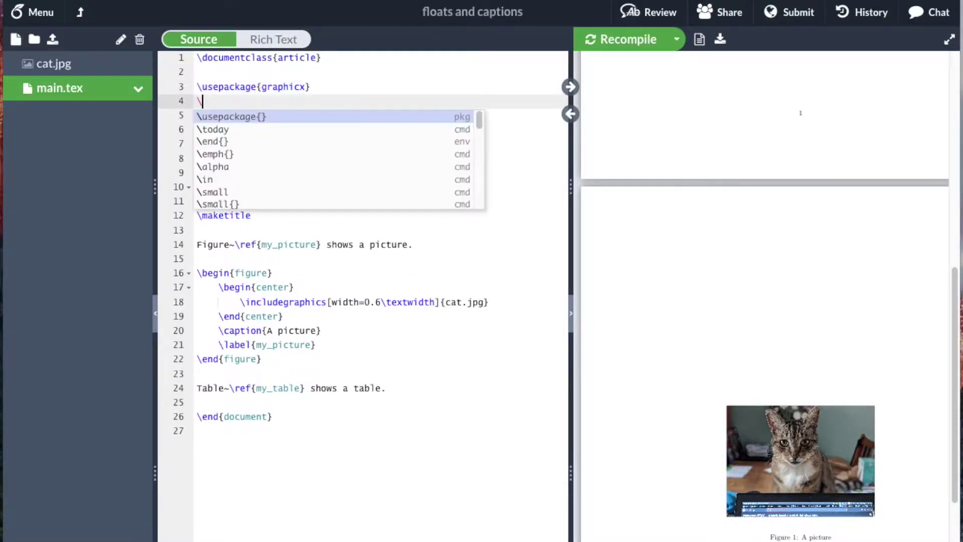
pyautogui.write('usepackage{')
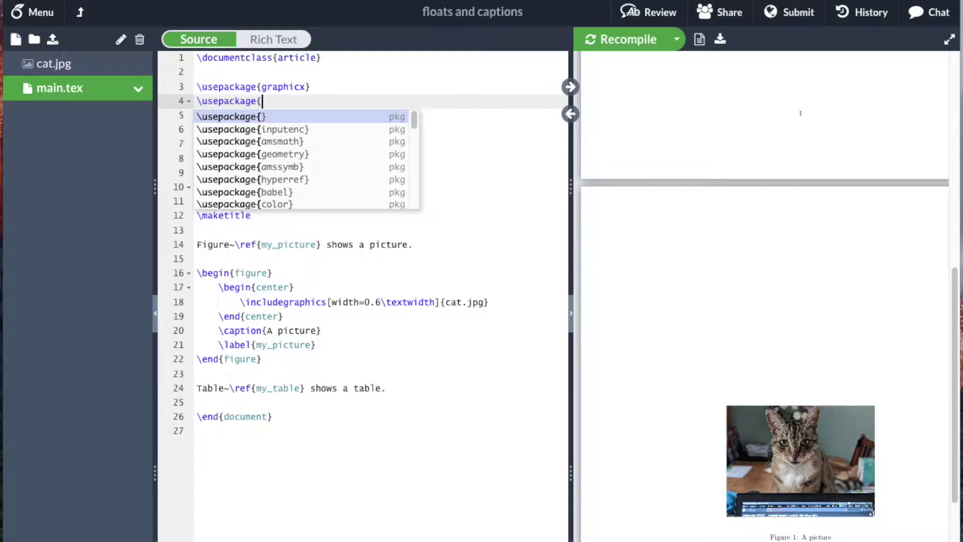
pyautogui.write('booktabs}')
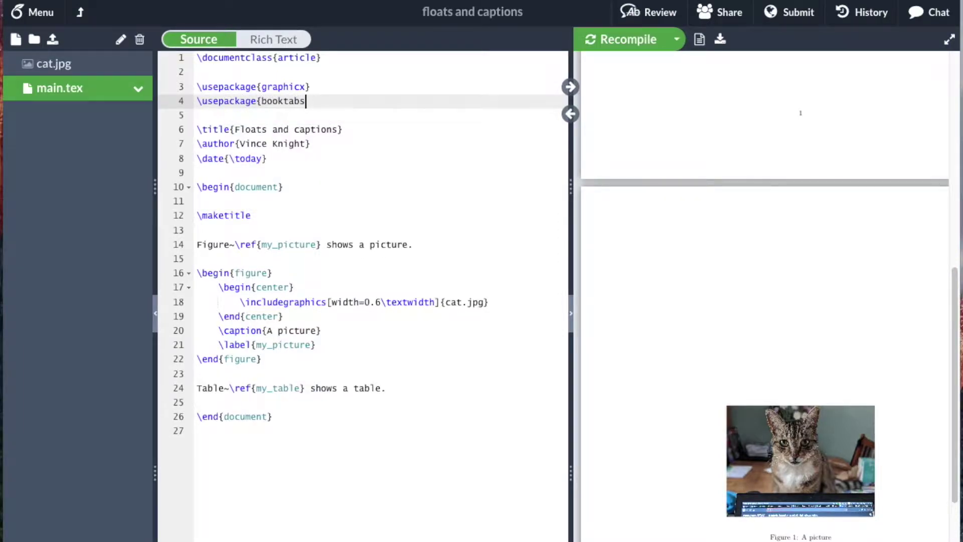
# Step: Insert a table template with tabular{c|c}, caption and tab:my_label before the document end
pyautogui.click(266, 402)
pyautogui.press('Return')
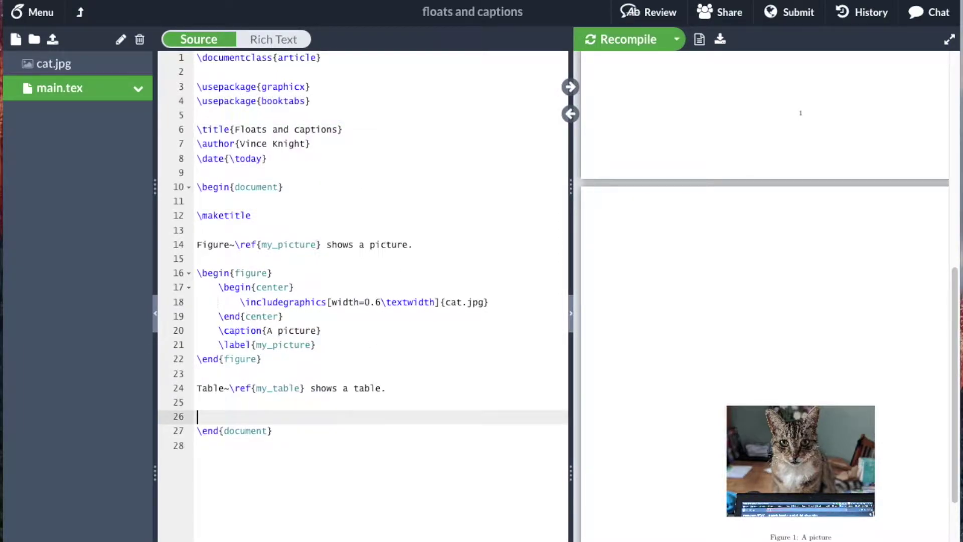
pyautogui.press('Return')
pyautogui.click(197, 416)
pyautogui.write('\x08egin{table')
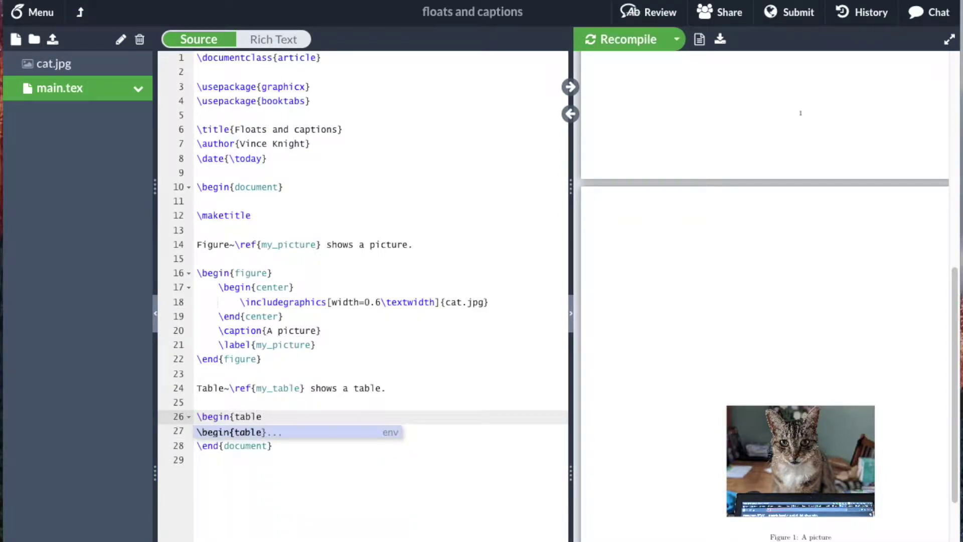
pyautogui.write('}')
pyautogui.press('Return')
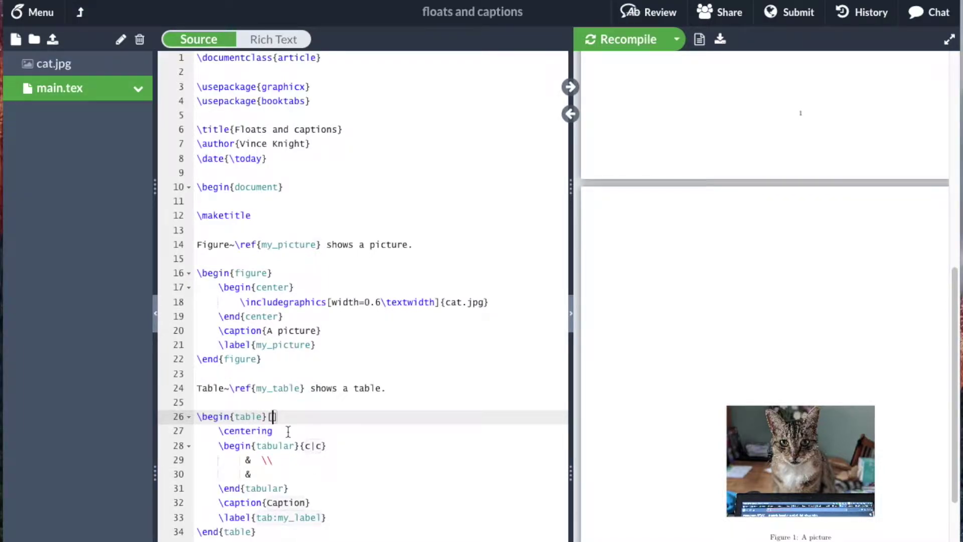
pyautogui.moveTo(228, 432); pyautogui.dragTo(278, 432)
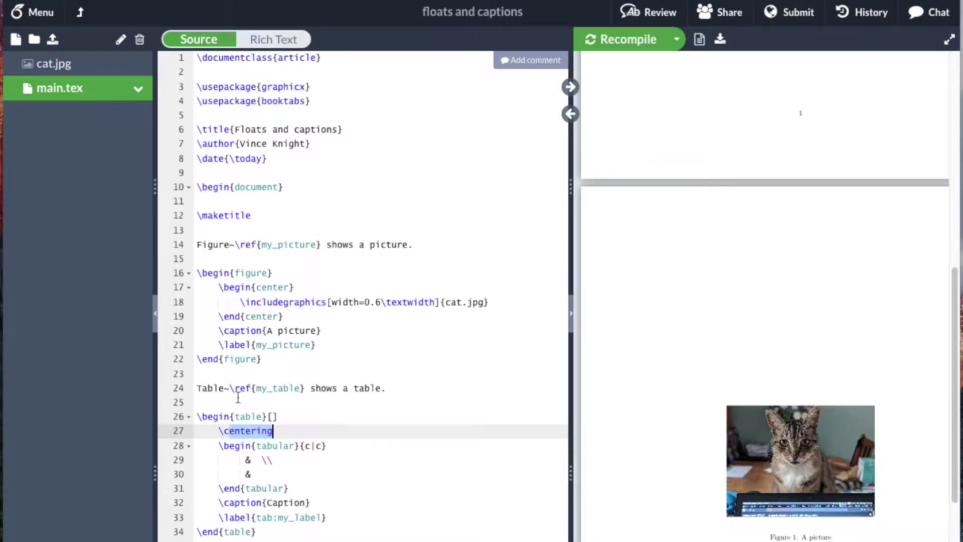
# Step: Wrap the tabular in \begin{center}…\end{center}, indent it, and retype its column spec as l|c|
pyautogui.write('c')
pyautogui.press('BackSpace')
pyautogui.write('begin{')
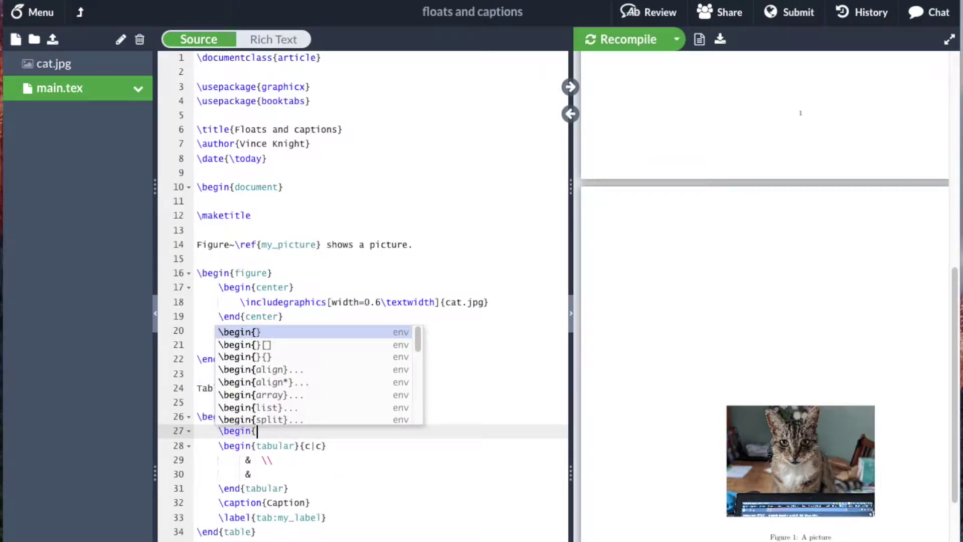
pyautogui.write('center}')
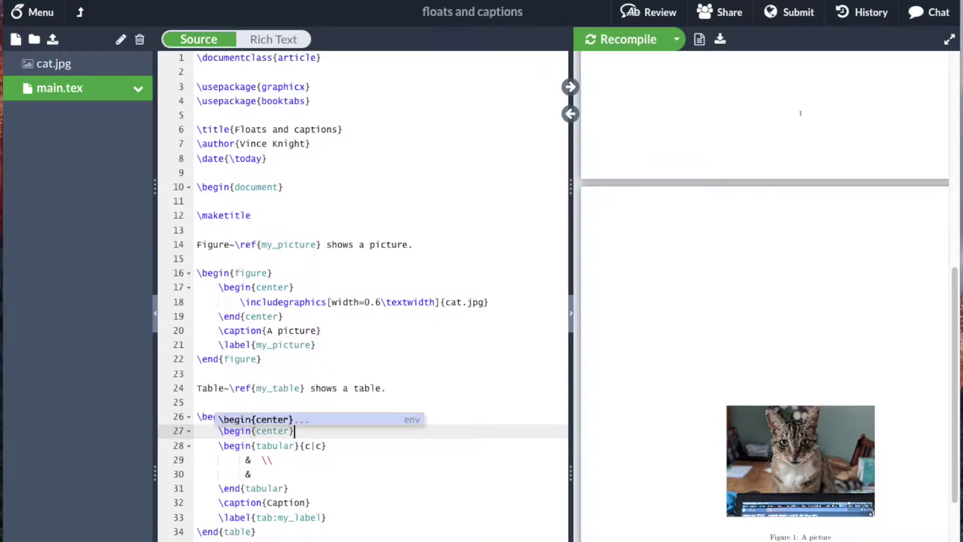
pyautogui.click(307, 488)
pyautogui.press('Return')
pyautogui.write('\\end{')
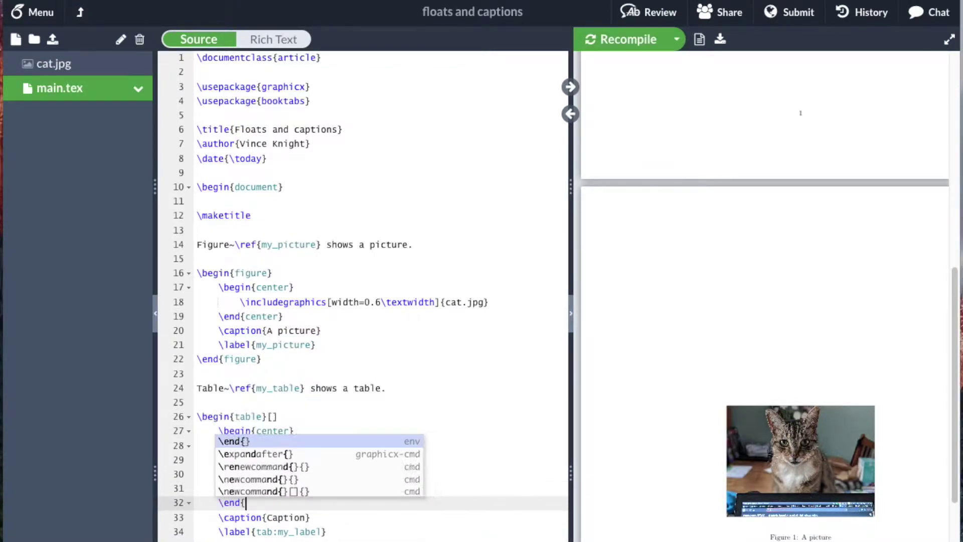
pyautogui.write('center}')
pyautogui.moveTo(219, 445); pyautogui.dragTo(312, 490)
pyautogui.press('Tab')
pyautogui.click(311, 474)
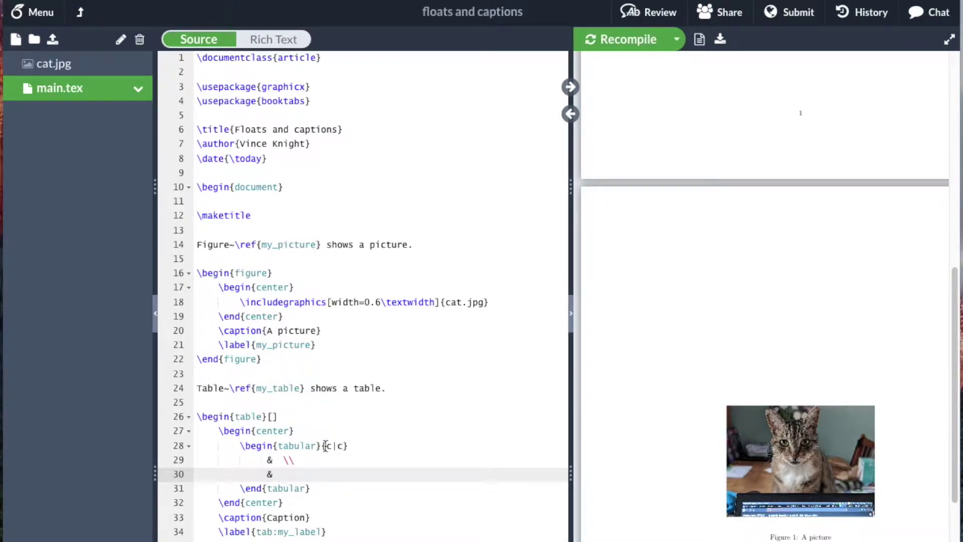
pyautogui.moveTo(326, 446); pyautogui.dragTo(344, 447)
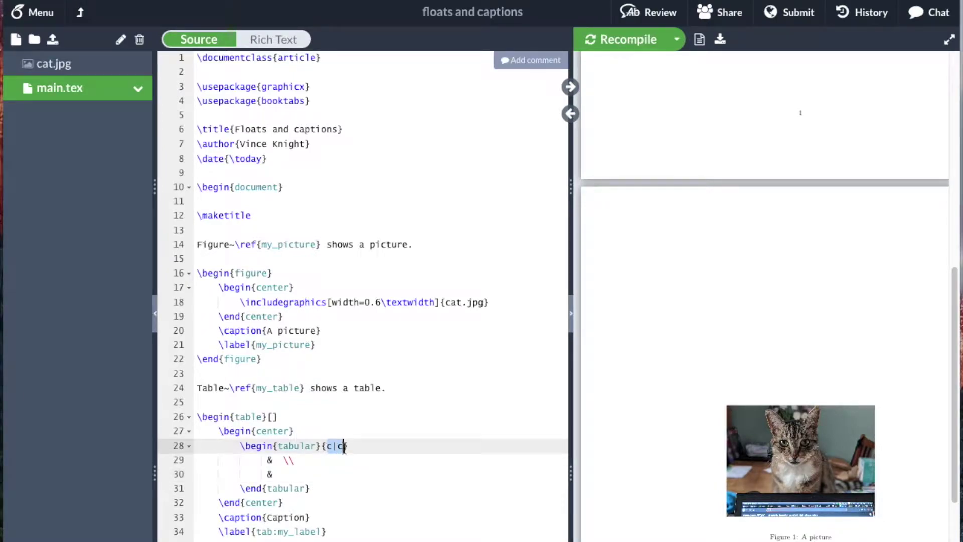
pyautogui.write('l|')
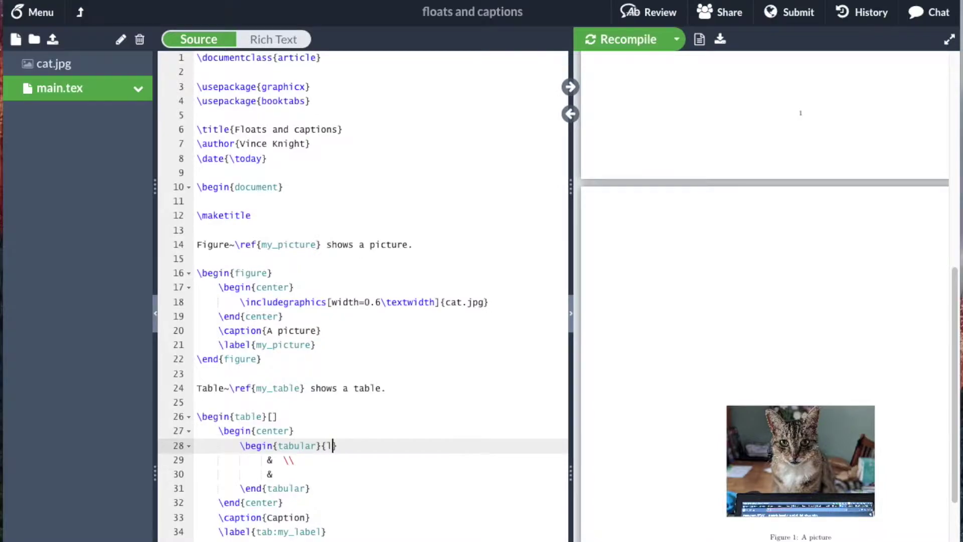
pyautogui.write('c|r|')
# Step: Insert \toprule above the first row of the tabular
pyautogui.click(295, 460)
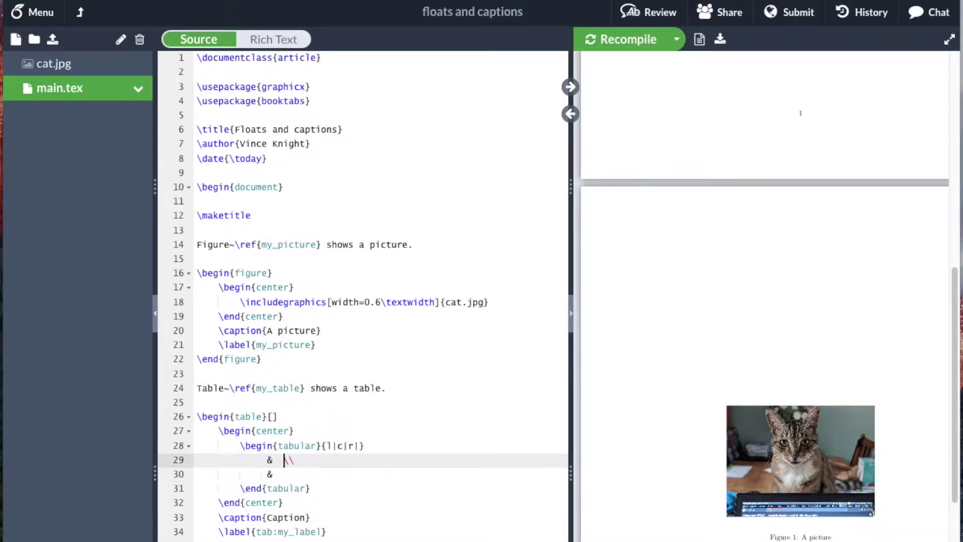
pyautogui.press('Return')
pyautogui.press('Up')
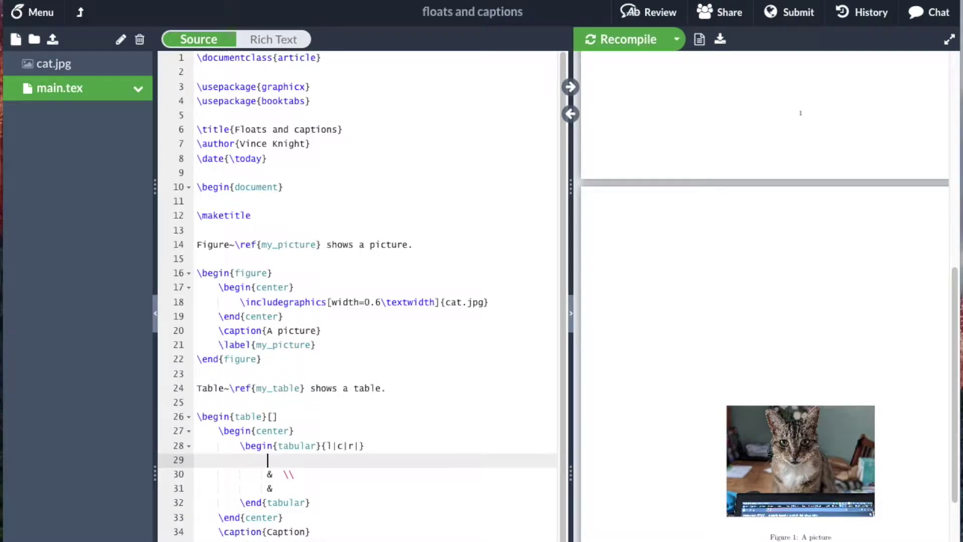
pyautogui.write('\\top')
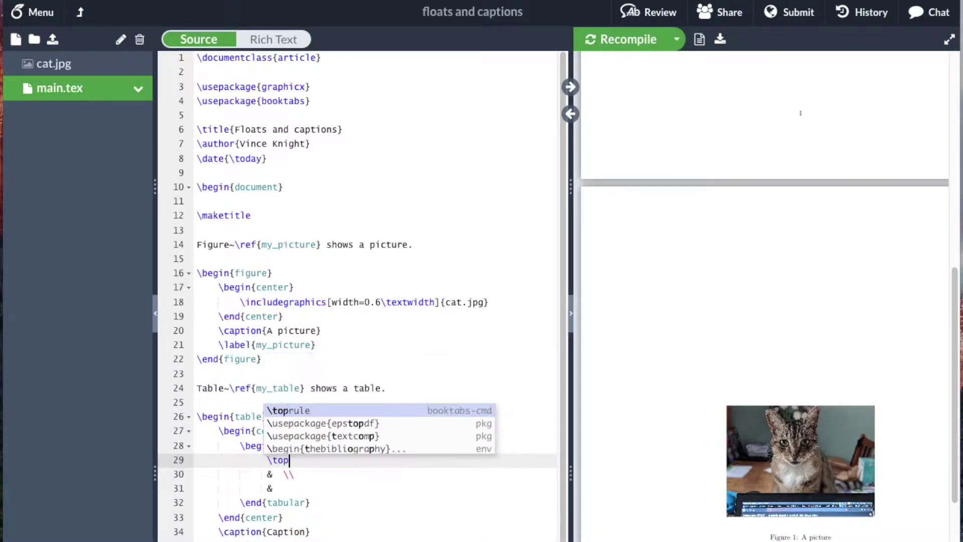
pyautogui.write('rule')
pyautogui.press('Return')
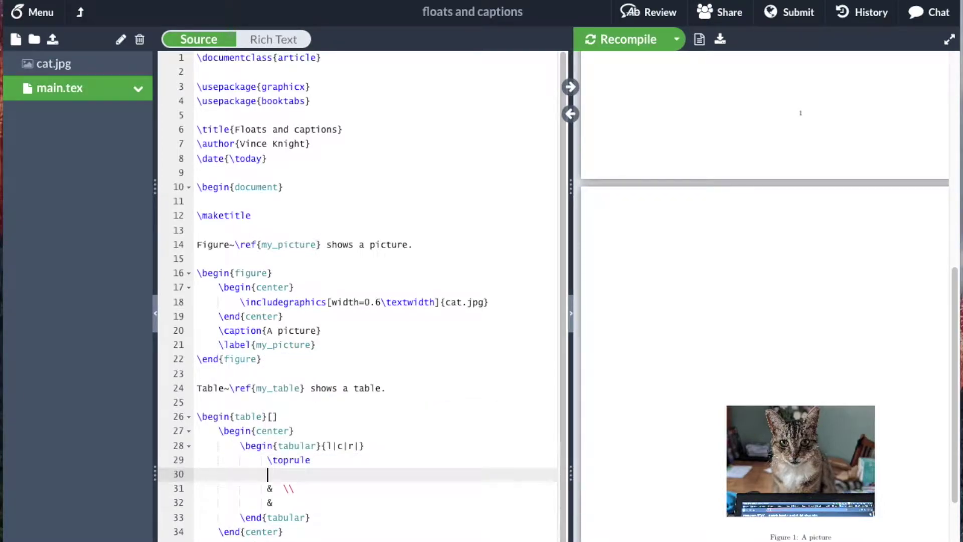
# Step: Add the header row 'Name & Gender & Start Time\\'
pyautogui.write('Name & Gender & Start Time\\')
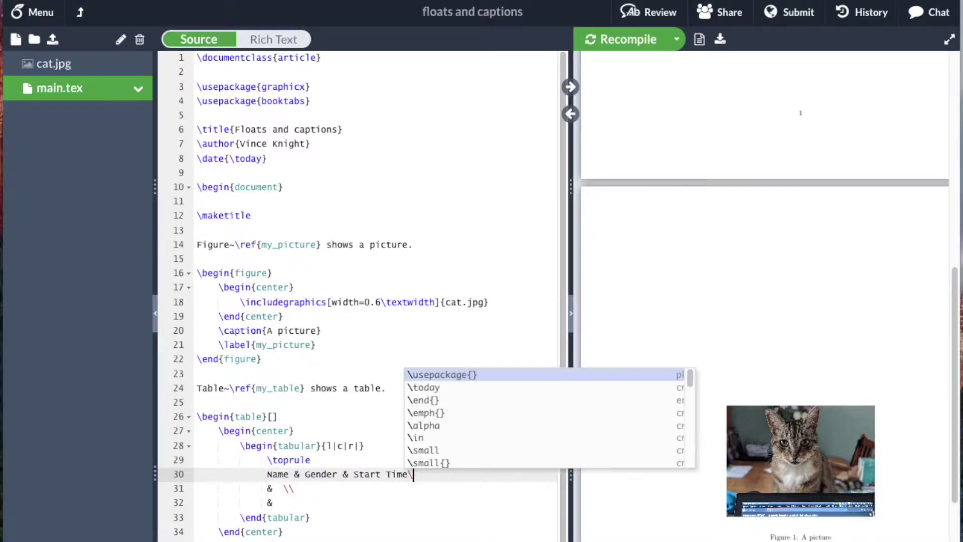
pyautogui.press('Escape')
pyautogui.press('Return')
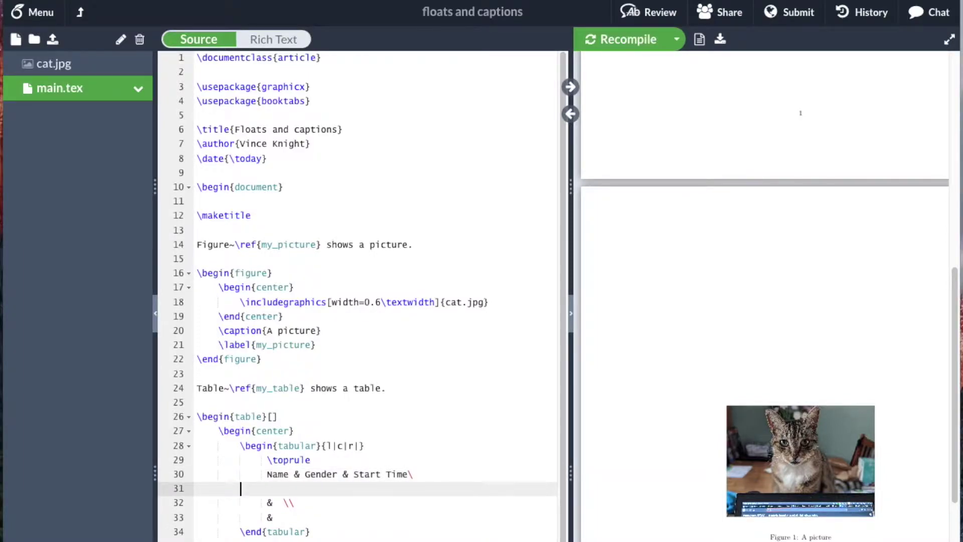
pyautogui.press('BackSpace')
pyautogui.write('\\')
pyautogui.press('Return')
# Step: Add \midrule and the first data row: Angelic, Male, 1100
pyautogui.write('\\midu')
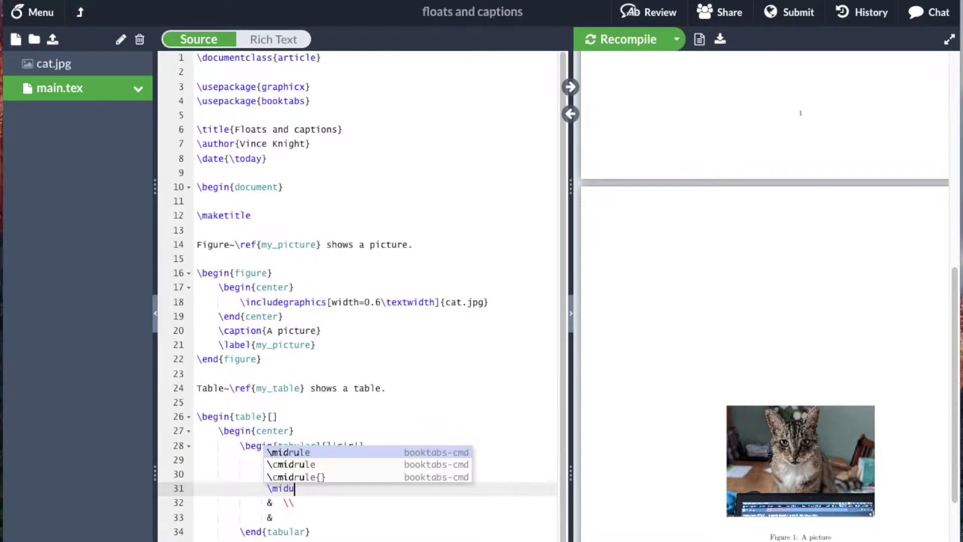
pyautogui.press('BackSpace')
pyautogui.write('rule')
pyautogui.press('Escape')
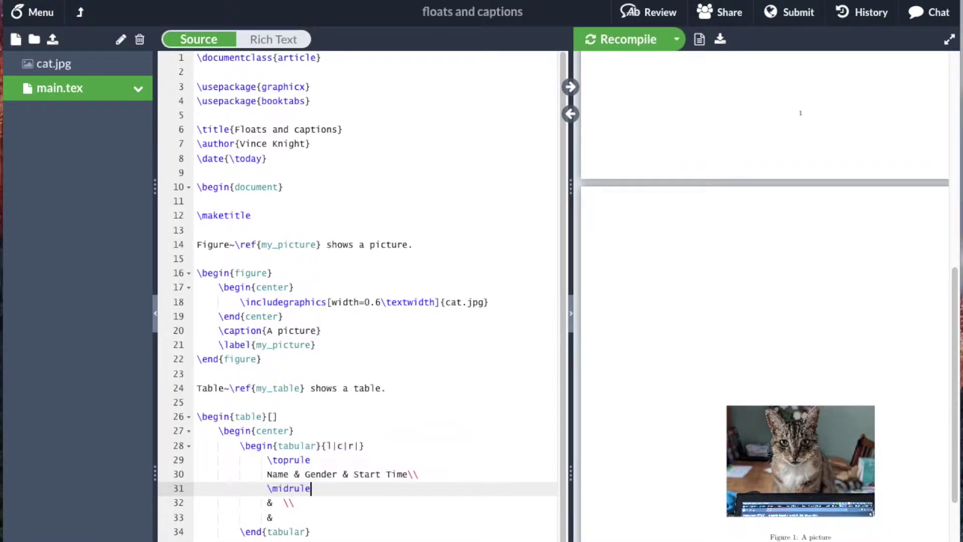
pyautogui.press('Return')
pyautogui.write('Angelic')
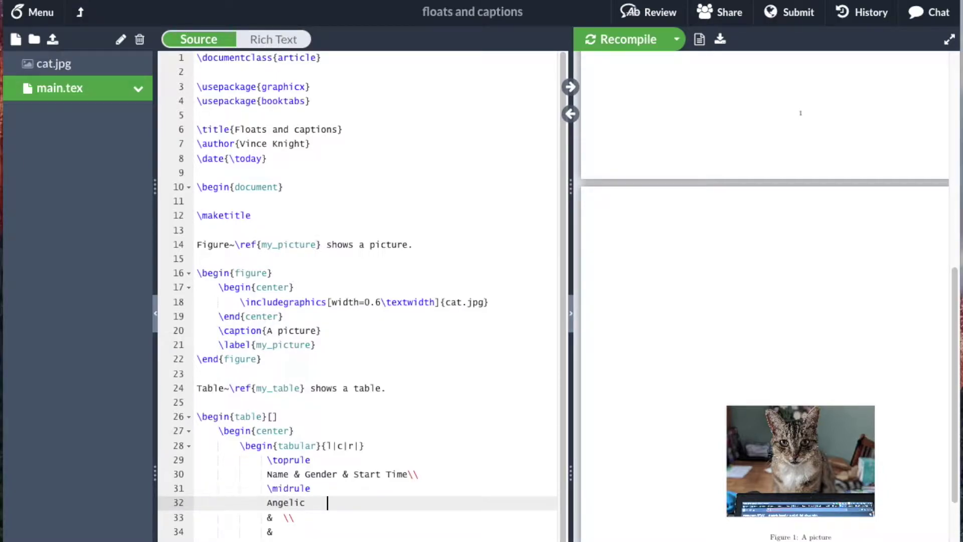
pyautogui.press('Tab')
pyautogui.write('& Male   & 1100\\\\')
pyautogui.press('Return')
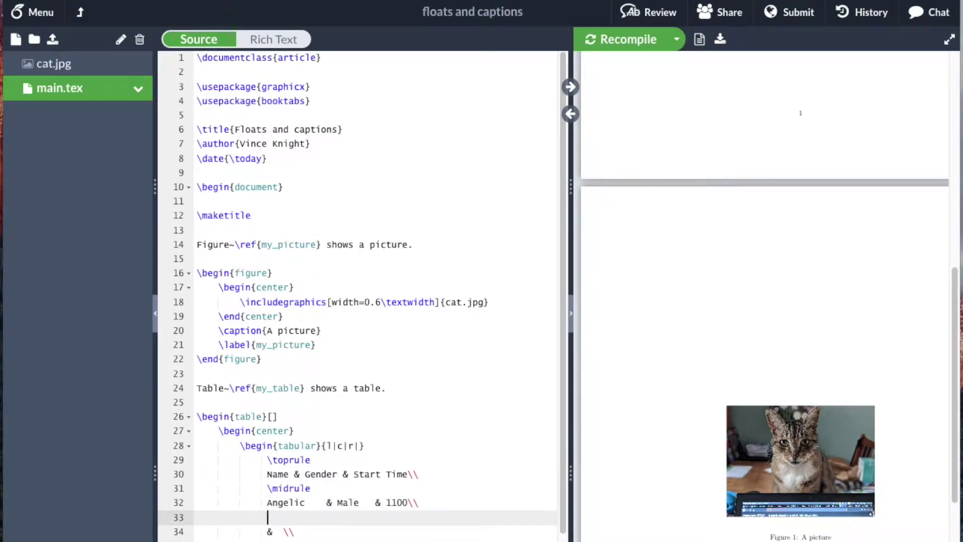
# Step: Add the second data row: Leanne, Female, 0830
pyautogui.click(311, 502)
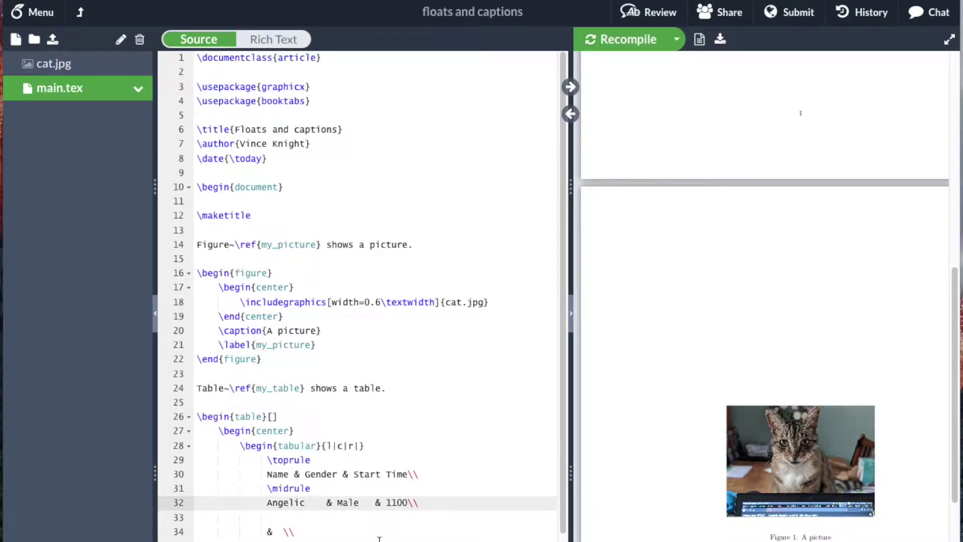
pyautogui.click(268, 516)
pyautogui.write('L')
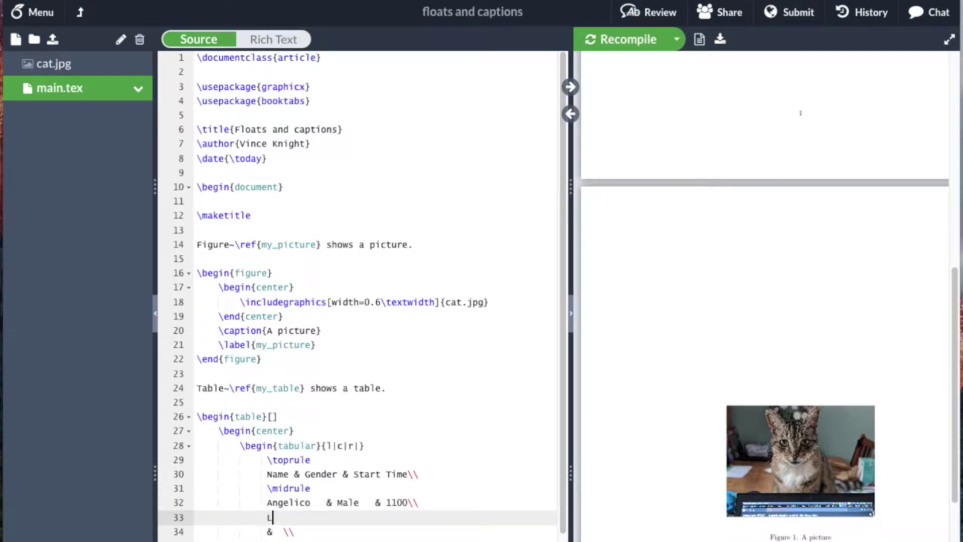
pyautogui.write('eanne     & Female & 0830\\\\')
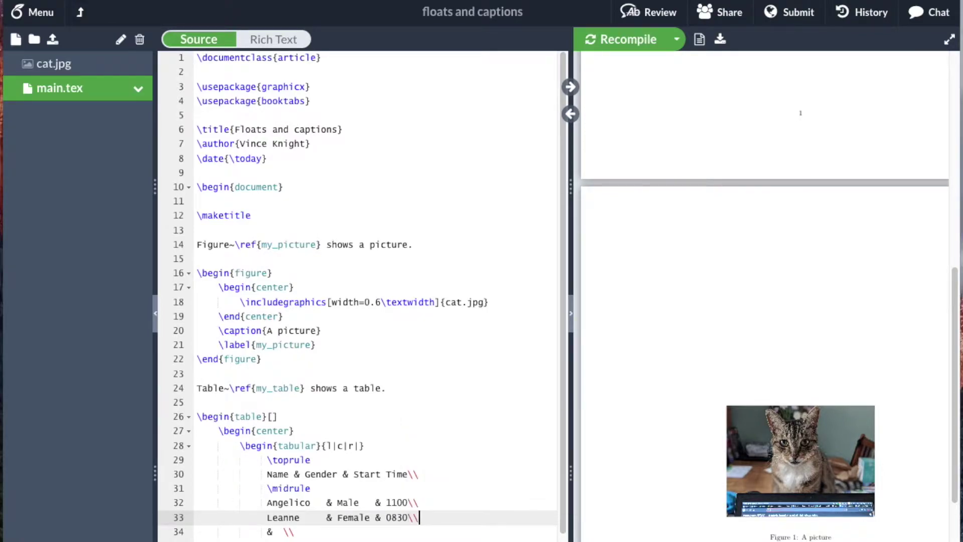
pyautogui.press('Return')
# Step: Add the third data row: Lisa, Female, 0730
pyautogui.write('Lisa')
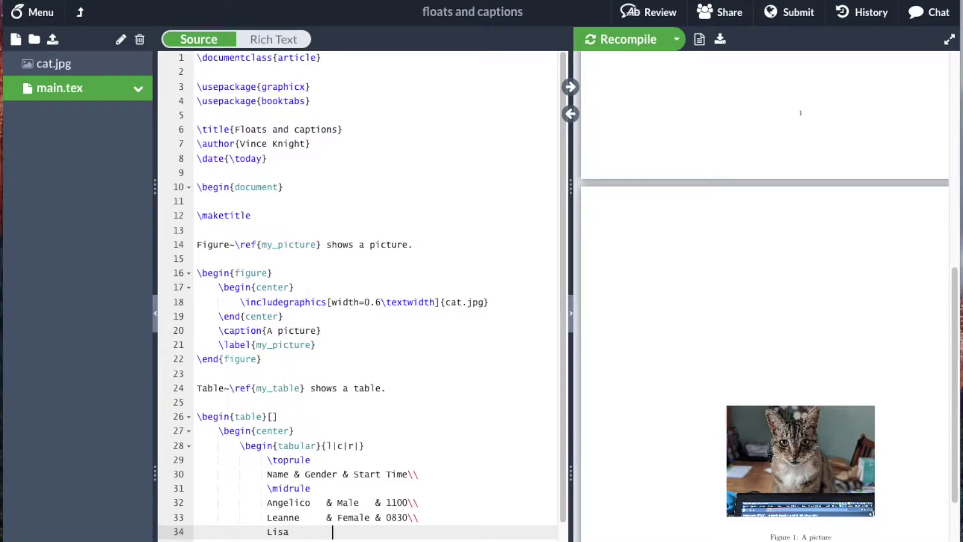
pyautogui.press('BackSpace')
pyautogui.write('&')
pyautogui.click(295, 474)
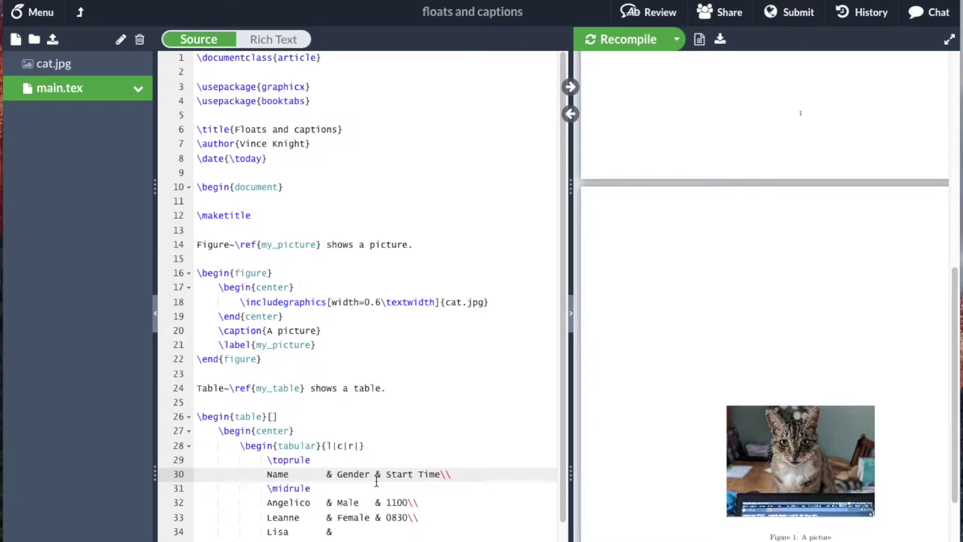
pyautogui.click(345, 534)
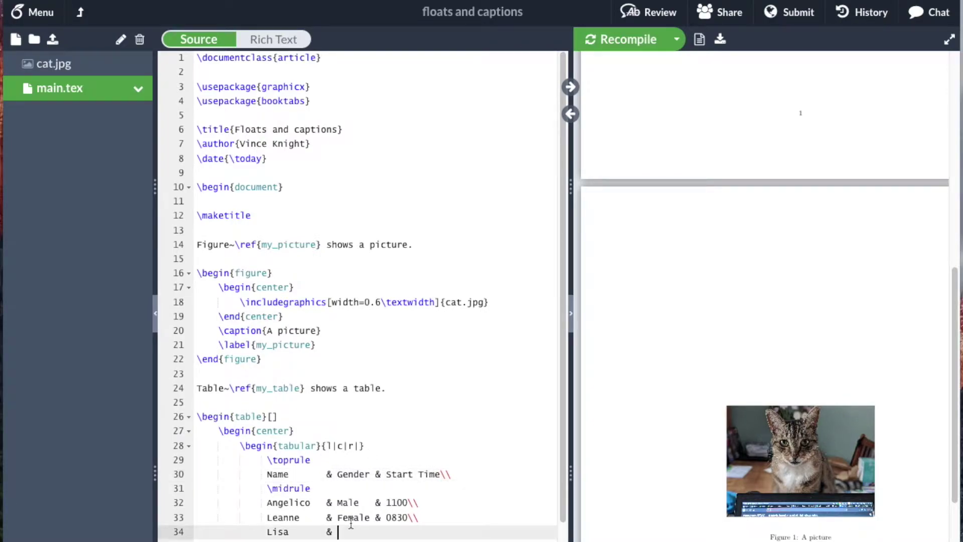
pyautogui.write('Female & 0730\\\\')
# Step: Start the closing \bottomrule line below the data rows
pyautogui.press('Return')
pyautogui.write('\\bott')
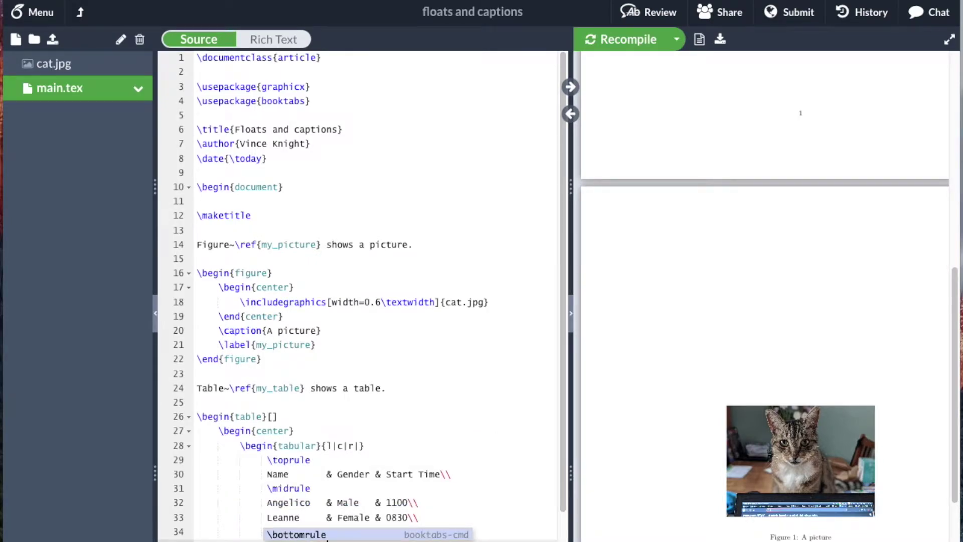
pyautogui.press('Return')
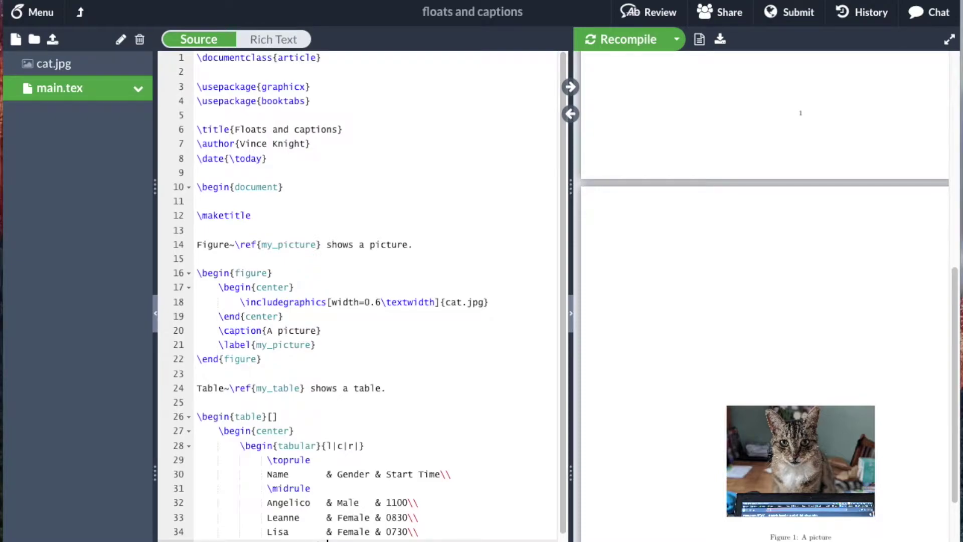
pyautogui.moveTo(328, 540); pyautogui.dragTo(197, 443)
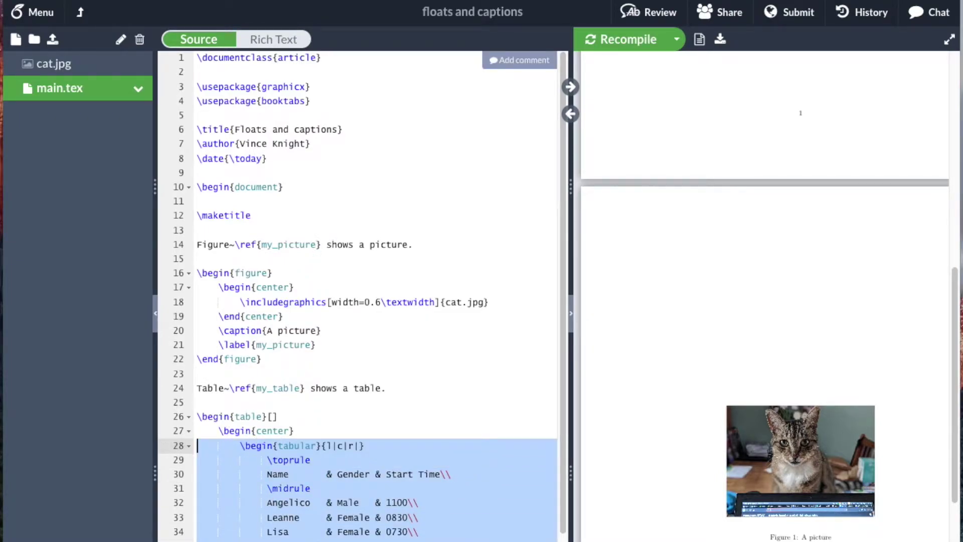
# Step: Finish \bottomrule and replace the placeholder caption with \caption{A table}
pyautogui.click(197, 445)
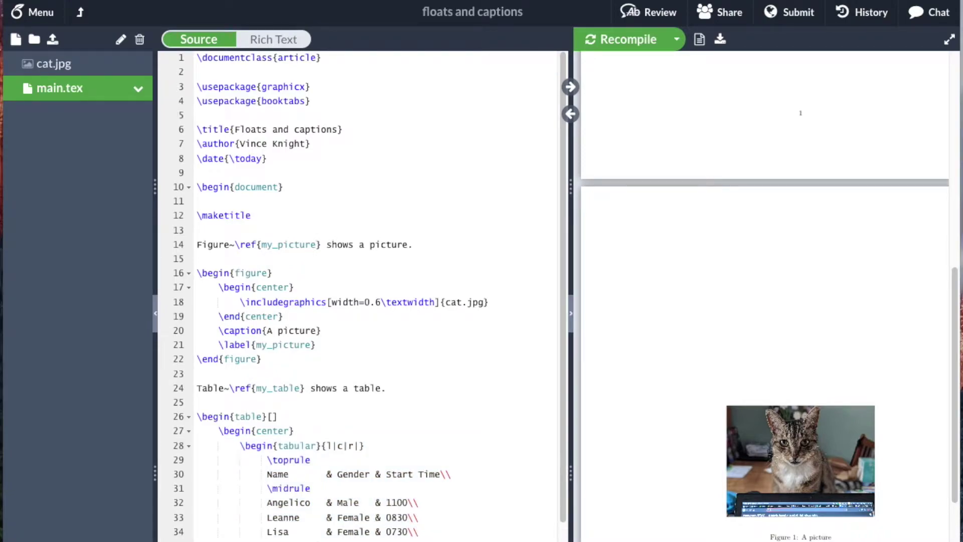
pyautogui.write('\x08ottomrule')
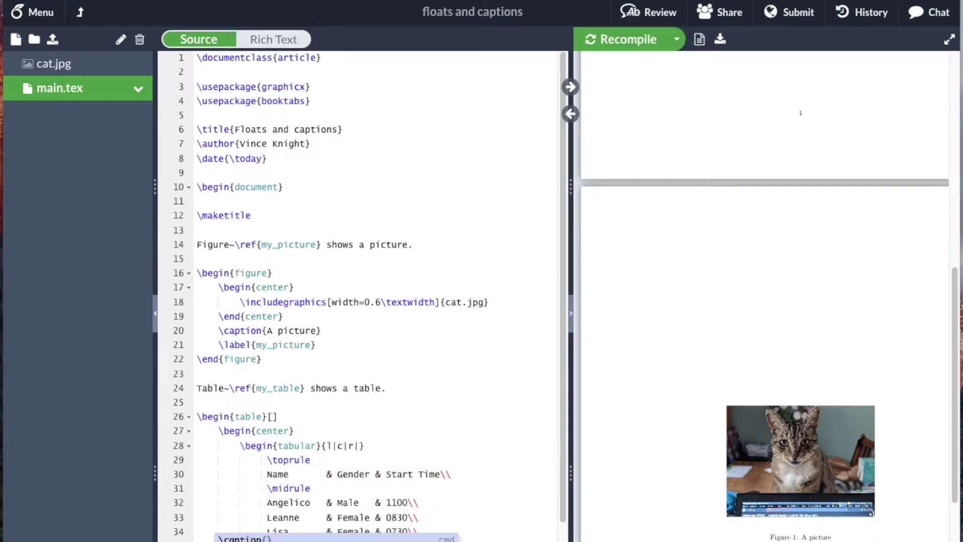
pyautogui.press('Down')
pyautogui.press('Down')
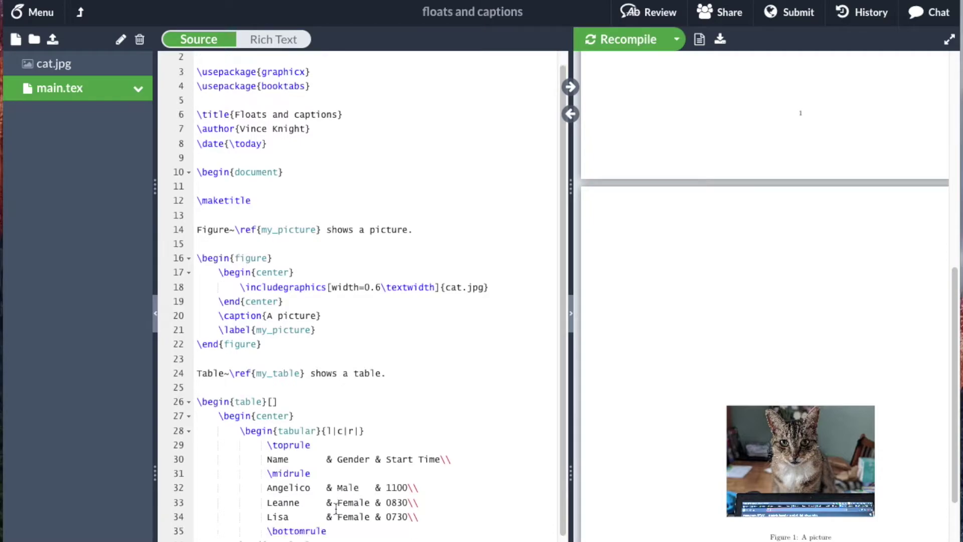
pyautogui.press('Return')
pyautogui.write('\\caption{}')
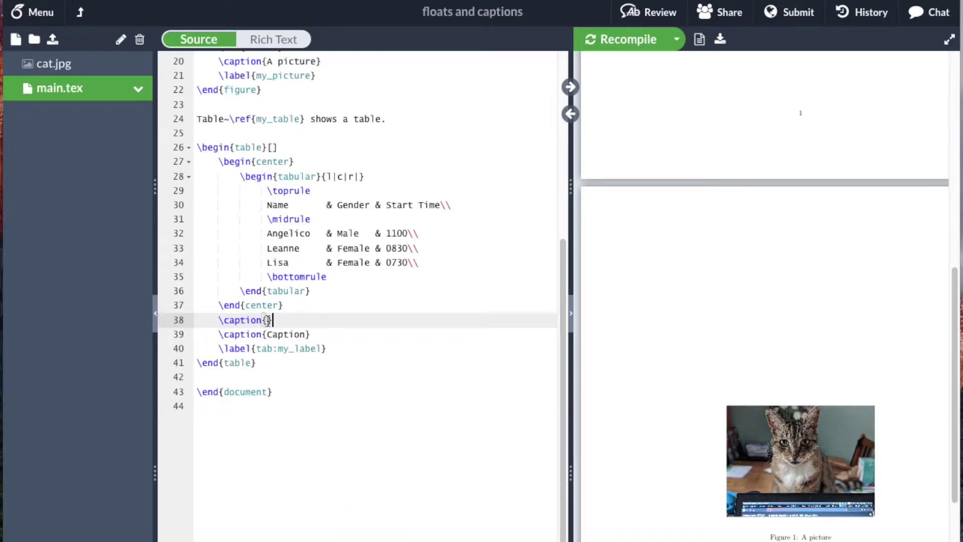
pyautogui.keyDown('shift'); pyautogui.click(312, 329); pyautogui.keyUp('shift')
pyautogui.press('BackSpace')
pyautogui.press('Left')
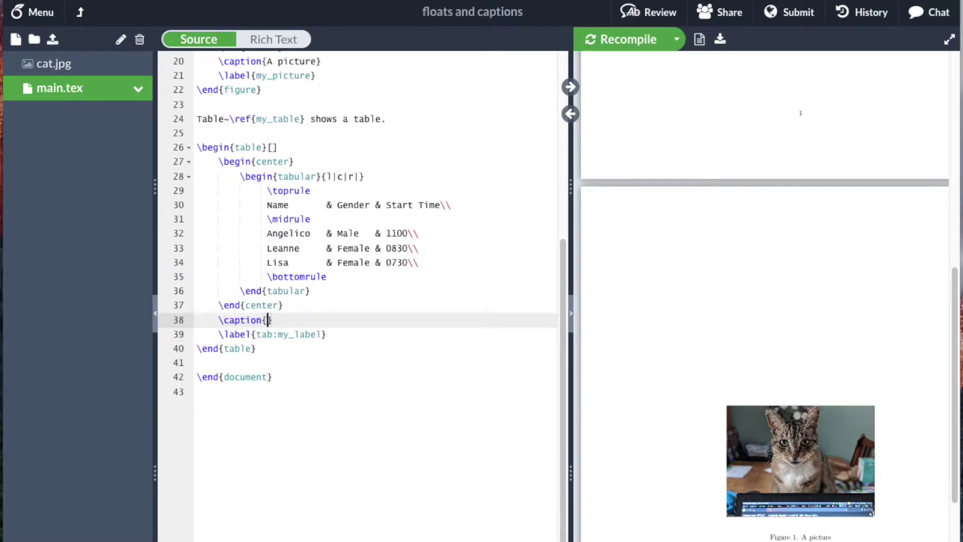
pyautogui.write('A tavb')
pyautogui.press('BackSpace')
pyautogui.press('BackSpace')
pyautogui.write('bl')
pyautogui.press('BackSpace')
pyautogui.press('BackSpace')
pyautogui.press('BackSpace')
pyautogui.write('able')
# Step: Label the table \label{my_table} to match its reference and recompile
pyautogui.press('End')
pyautogui.press('Return')
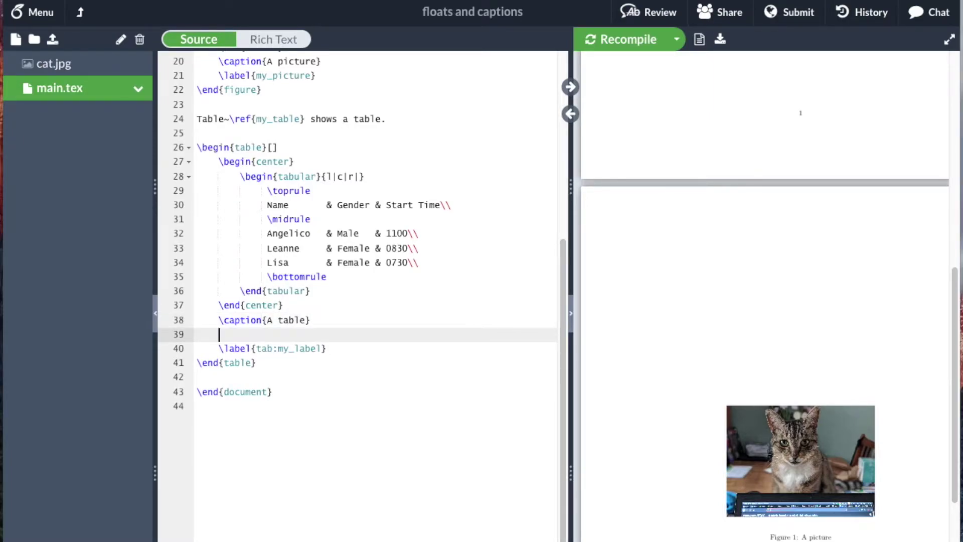
pyautogui.write('\\labe')
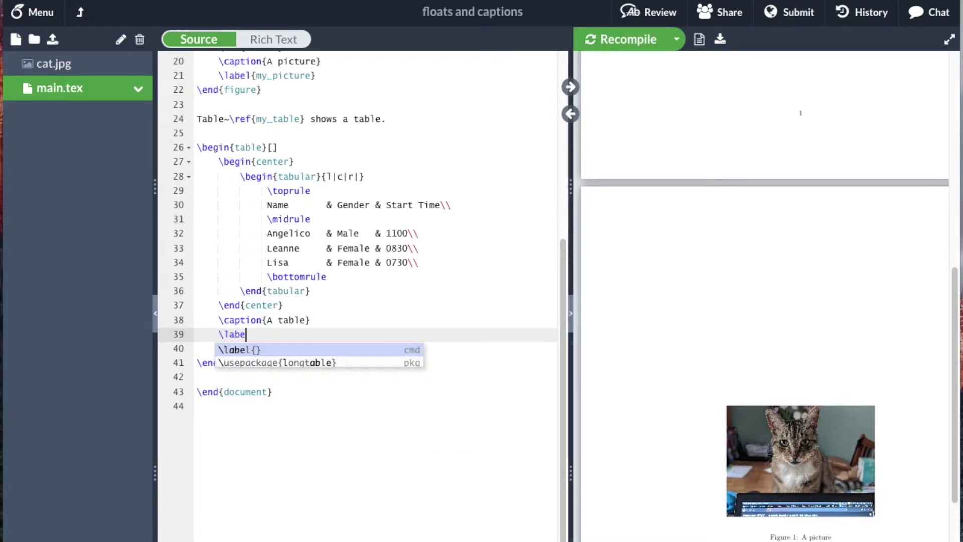
pyautogui.write('l{')
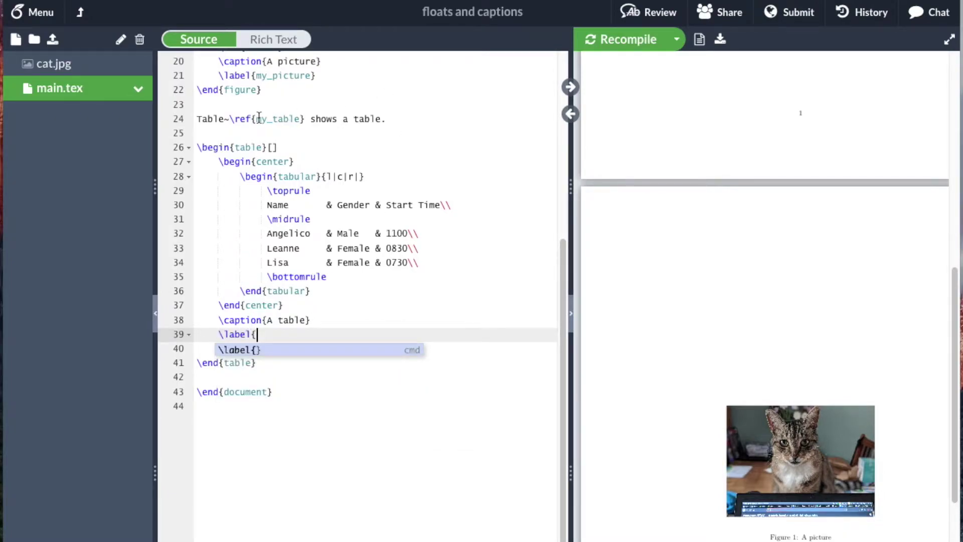
pyautogui.click(258, 118)
pyautogui.doubleClick(271, 118)
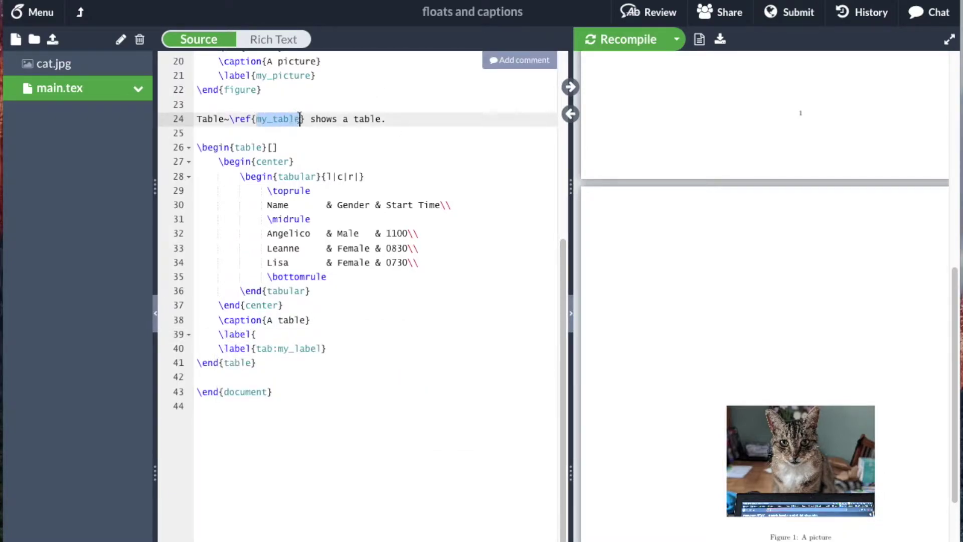
pyautogui.click(268, 334)
pyautogui.moveTo(332, 356); pyautogui.dragTo(285, 337)
pyautogui.click(303, 338)
pyautogui.write('my_table}')
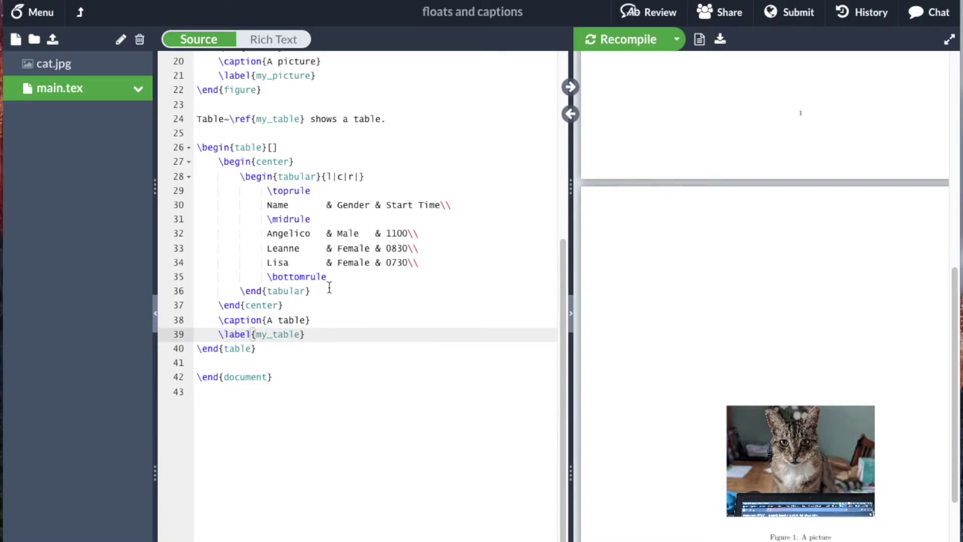
pyautogui.click(616, 40)
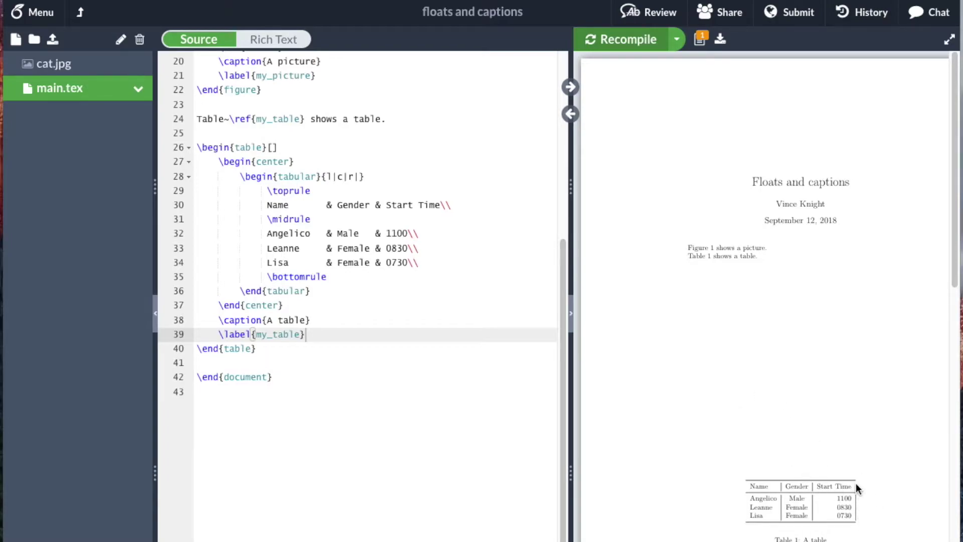
# Step: Remove the trailing vertical bar from {l|c|r|} and recompile
pyautogui.click(355, 176)
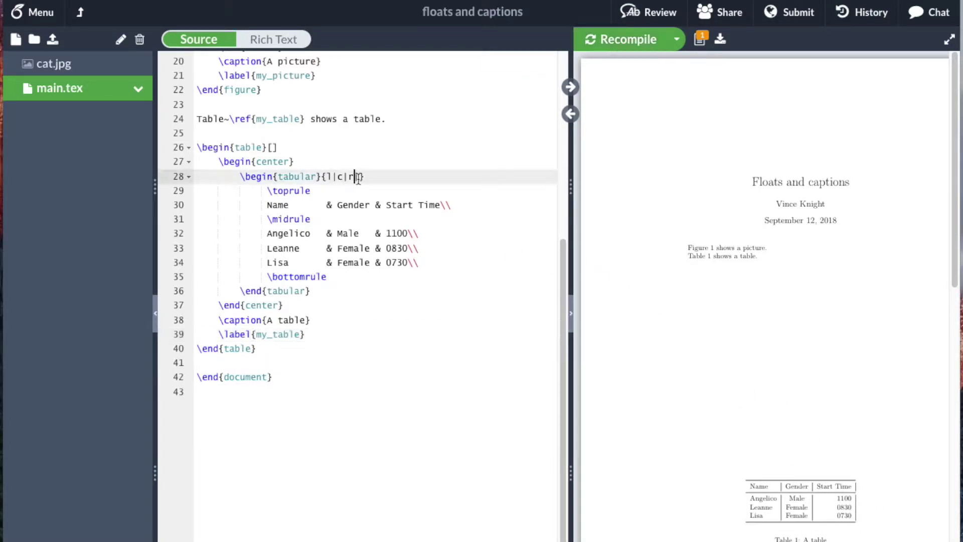
pyautogui.hotkey('shift', 'Right')
pyautogui.press('BackSpace')
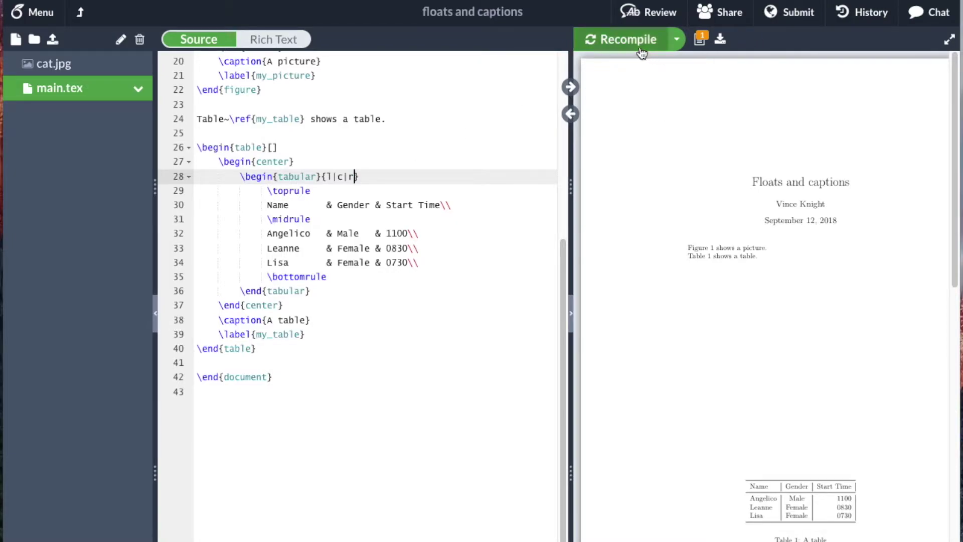
pyautogui.click(633, 40)
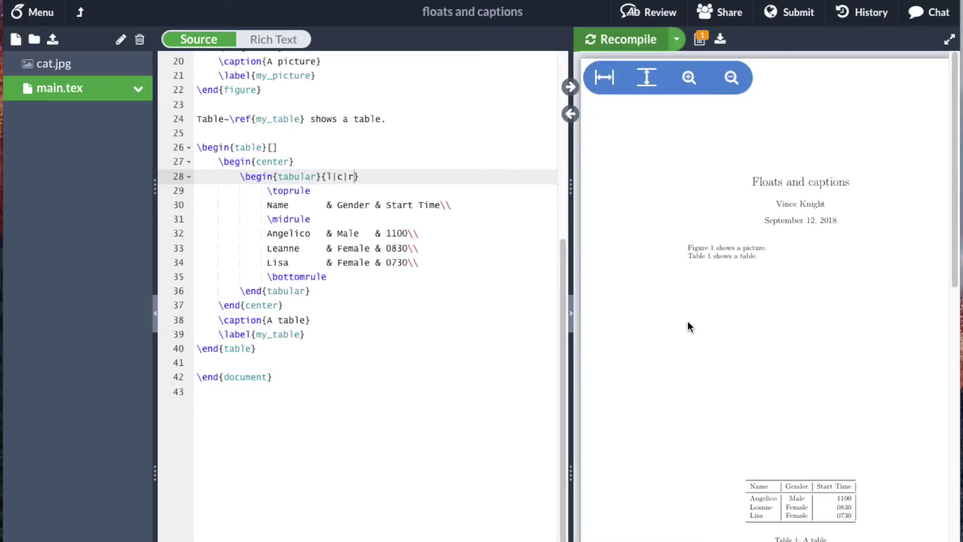
pyautogui.scroll(-10, 691, 328)
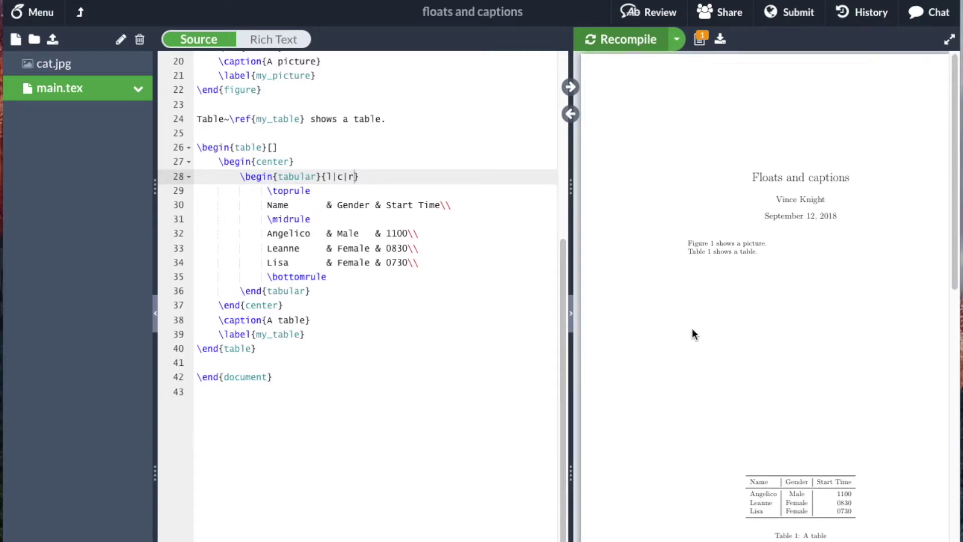
pyautogui.scroll(5, 696, 333)
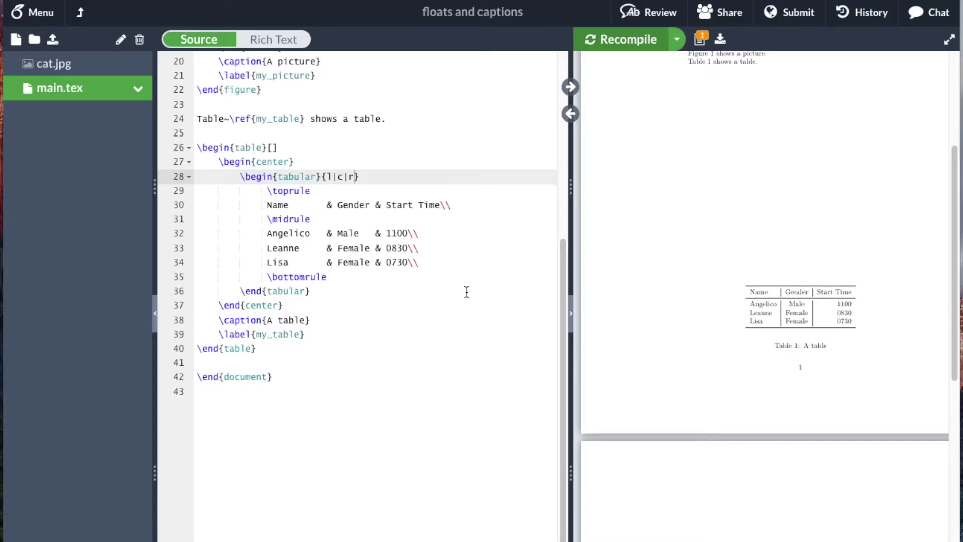
# Step: Delete the empty [] placement brackets after \begin{table}
pyautogui.click(291, 149)
pyautogui.press('BackSpace')
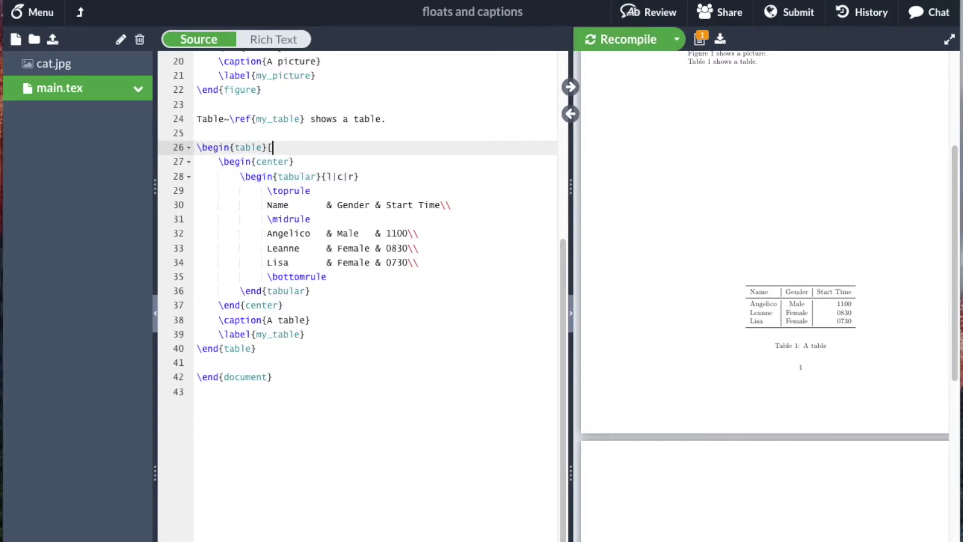
pyautogui.press('BackSpace')
pyautogui.scroll(-5, 400, 197)
pyautogui.scroll(10, 402, 195)
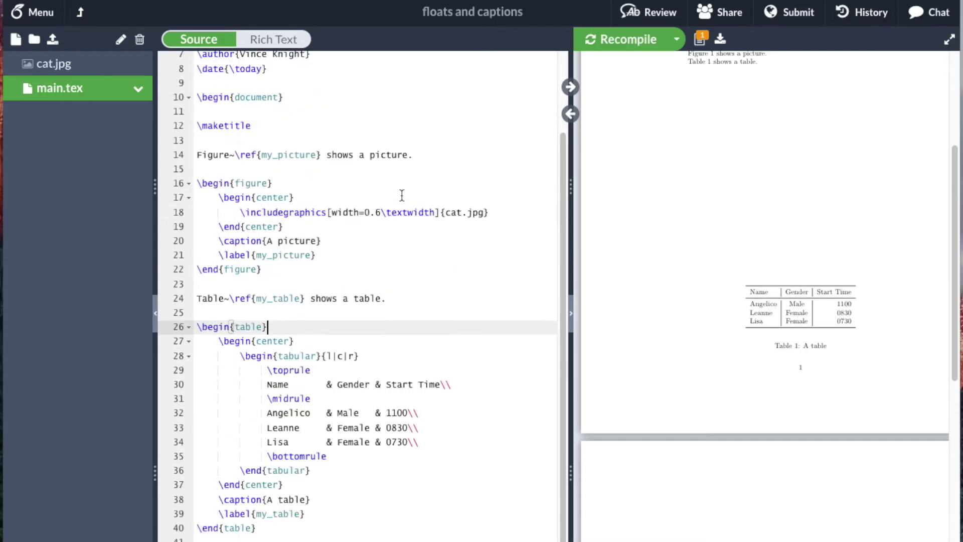
pyautogui.scroll(1, 401, 195)
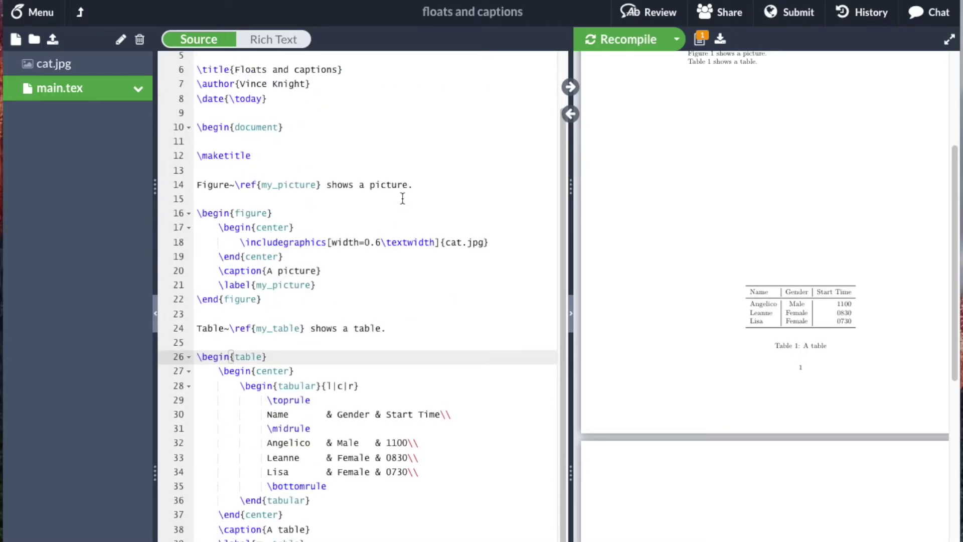
pyautogui.click(283, 213)
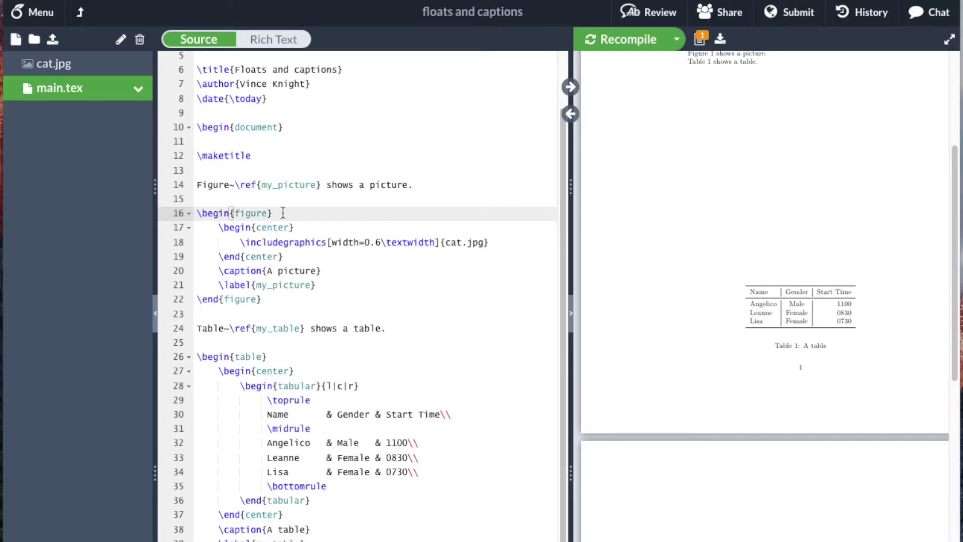
# Step: Add [htbp!] after \begin{figure}, then copy it onto \begin{table}
pyautogui.write('[')
pyautogui.write('h')
pyautogui.write('tbp!')
pyautogui.moveTo(310, 213); pyautogui.dragTo(272, 213)
pyautogui.hotkey('ctrl', 'c')
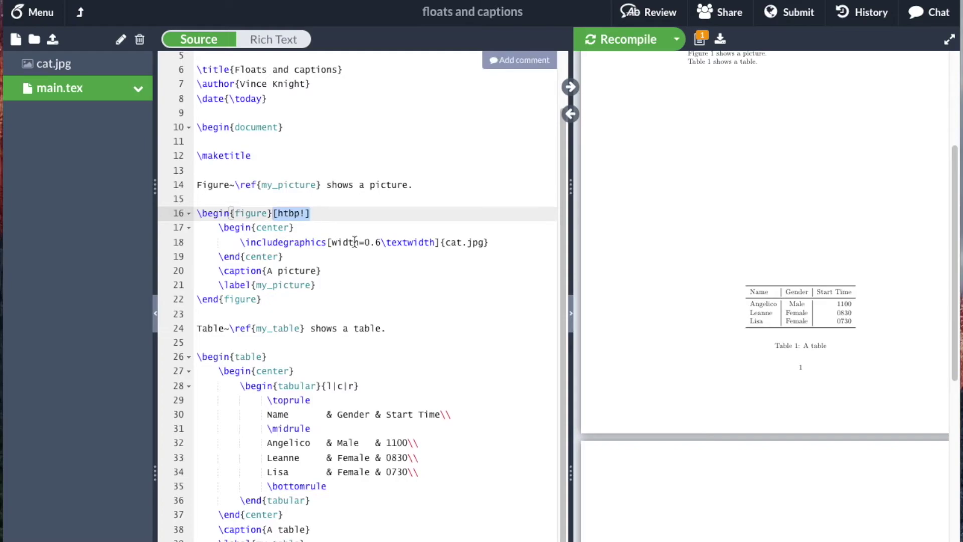
pyautogui.click(280, 356)
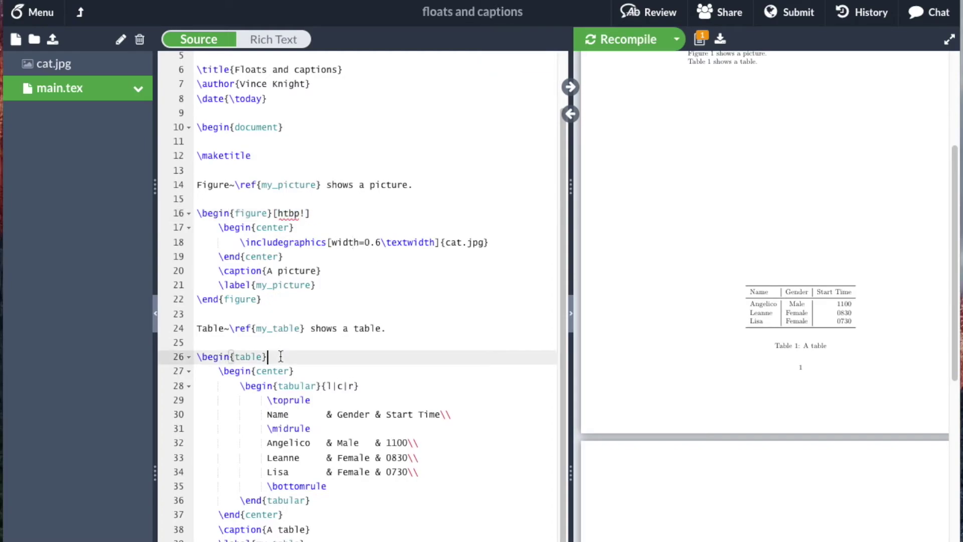
pyautogui.hotkey('ctrl', 'v')
# Step: Recompile and highlight the 'Table 1 shows a table.' reference sentence
pyautogui.click(631, 45)
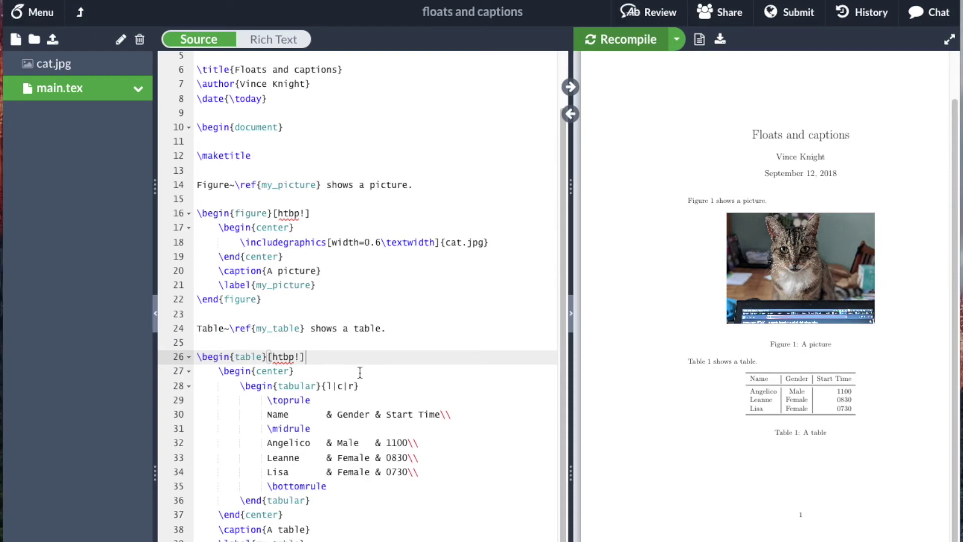
pyautogui.moveTo(308, 328); pyautogui.dragTo(196, 328)
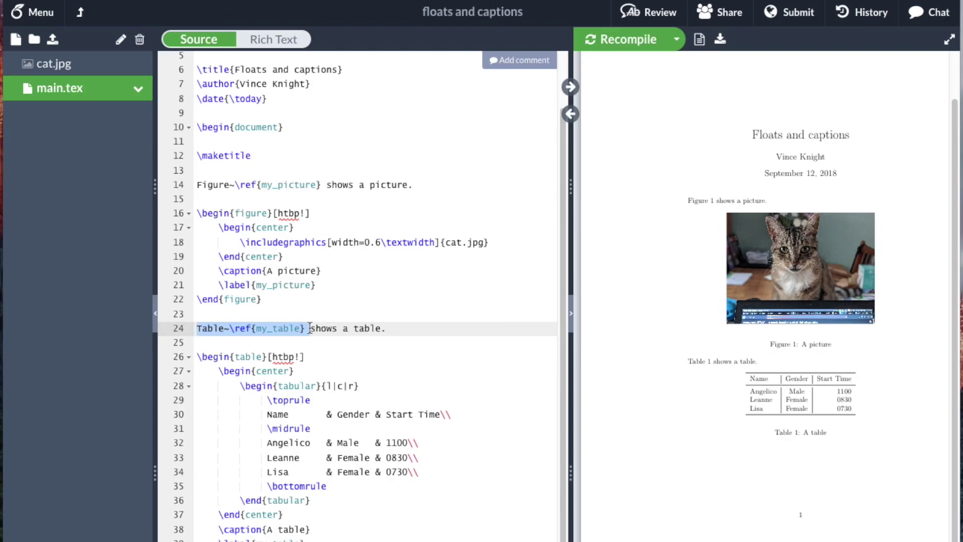